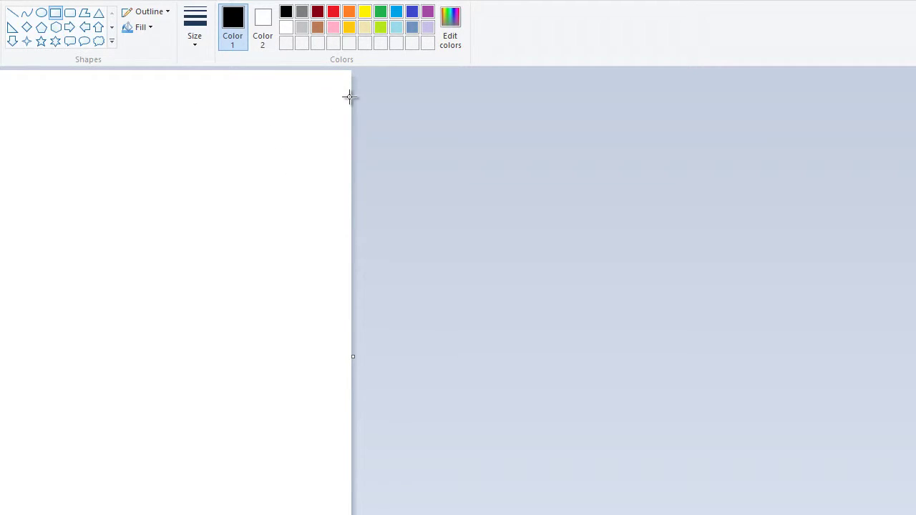
Step: Set both Color 1 and Color 2 to brown for the rectangle shape
click(318, 27)
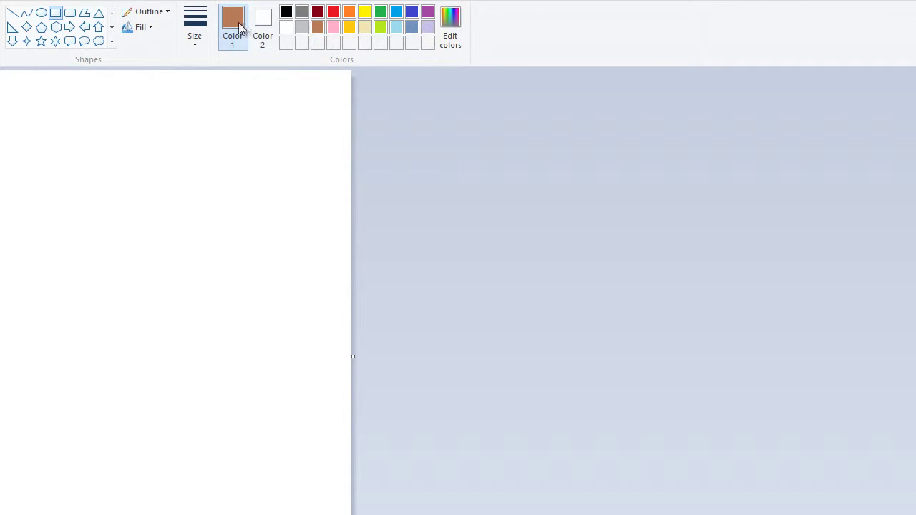
click(266, 29)
click(317, 27)
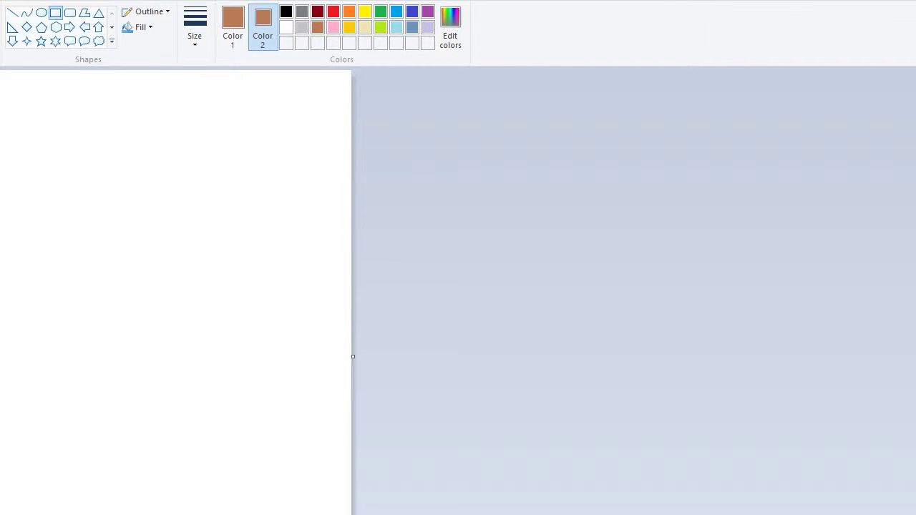
drag(6, 73, 65, 121)
right_click(62, 96)
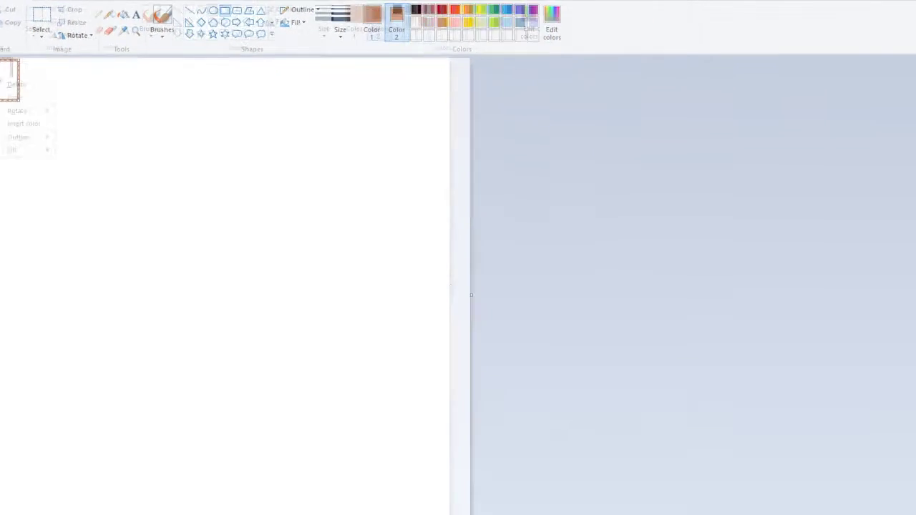
click(30, 56)
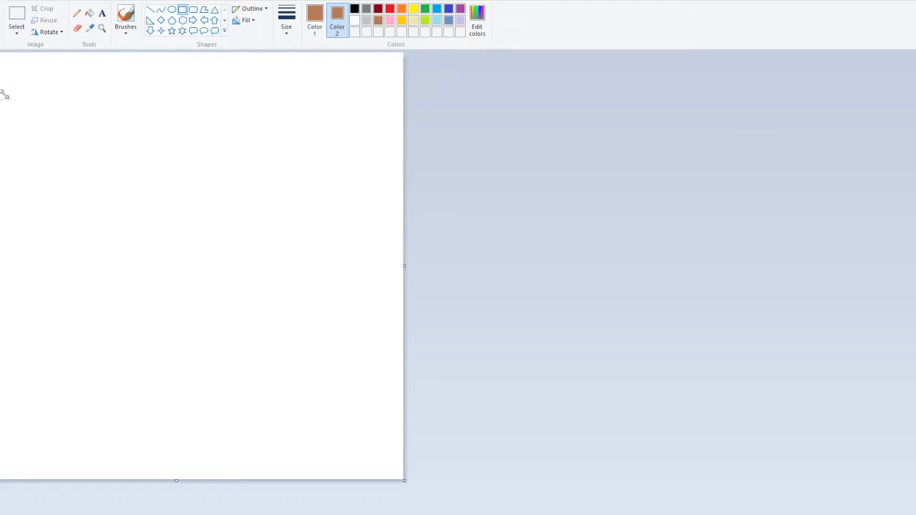
Step: Draw a large brown rectangle along the canvas's upper edge and fill it with brown
drag(0, 54, 94, 175)
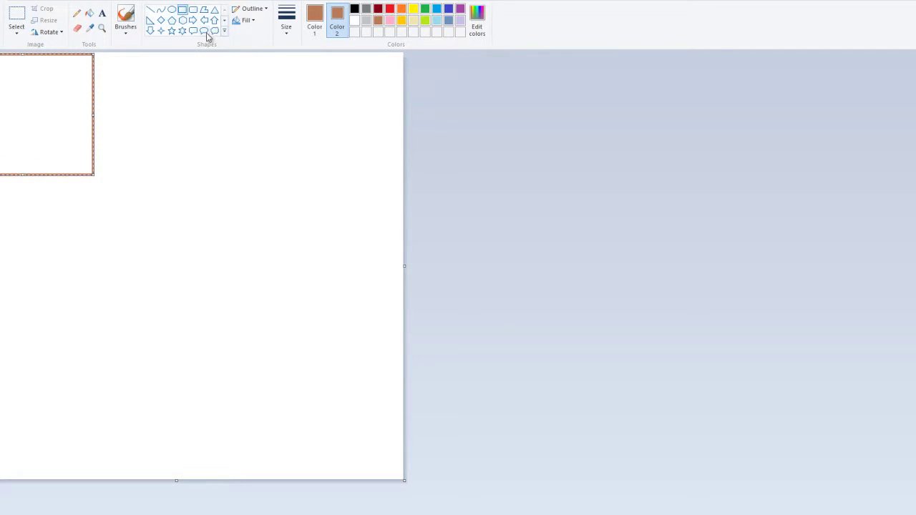
click(89, 14)
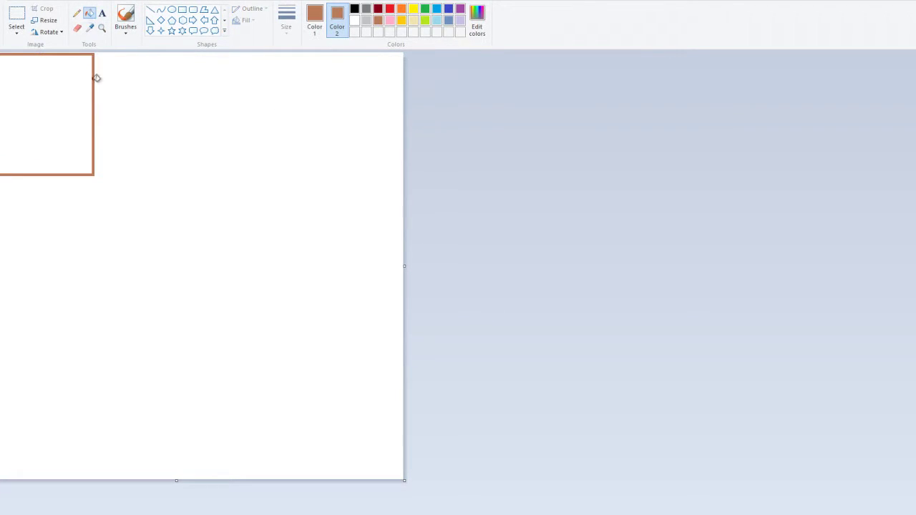
click(81, 100)
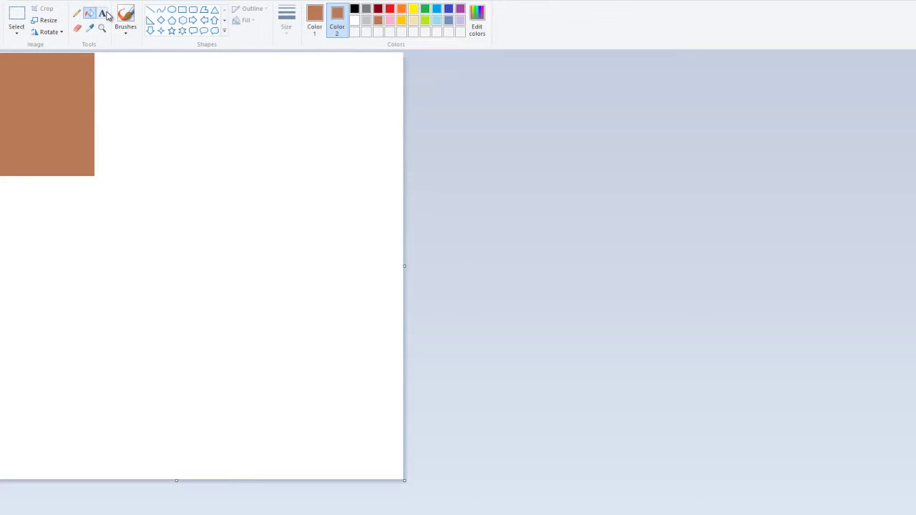
Step: Draw a dark gray rectangle of the same height directly beside the brown one and fill it with dark gray
click(182, 9)
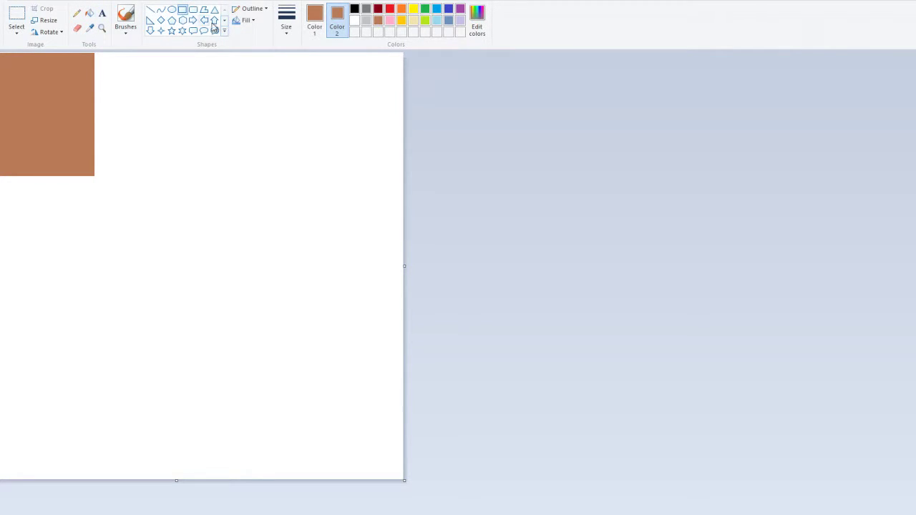
click(366, 21)
click(365, 9)
click(315, 18)
click(365, 9)
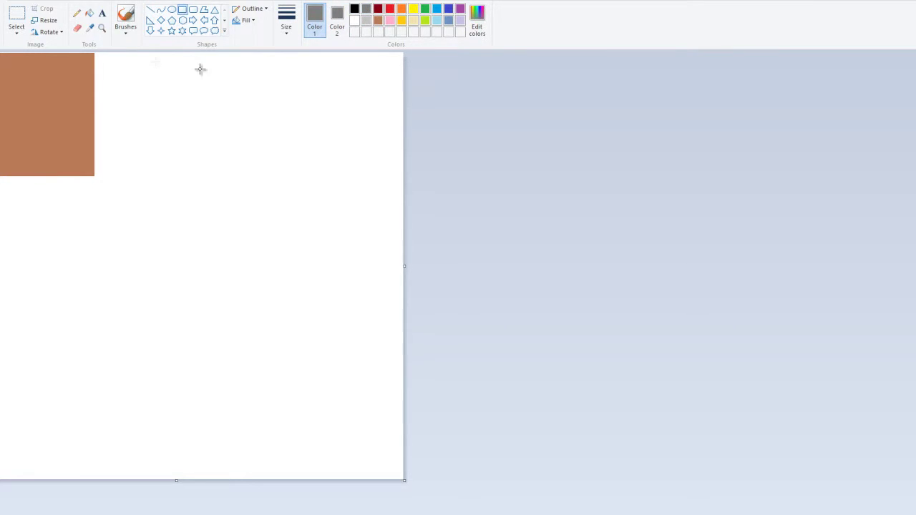
drag(97, 54, 232, 175)
click(90, 16)
click(172, 77)
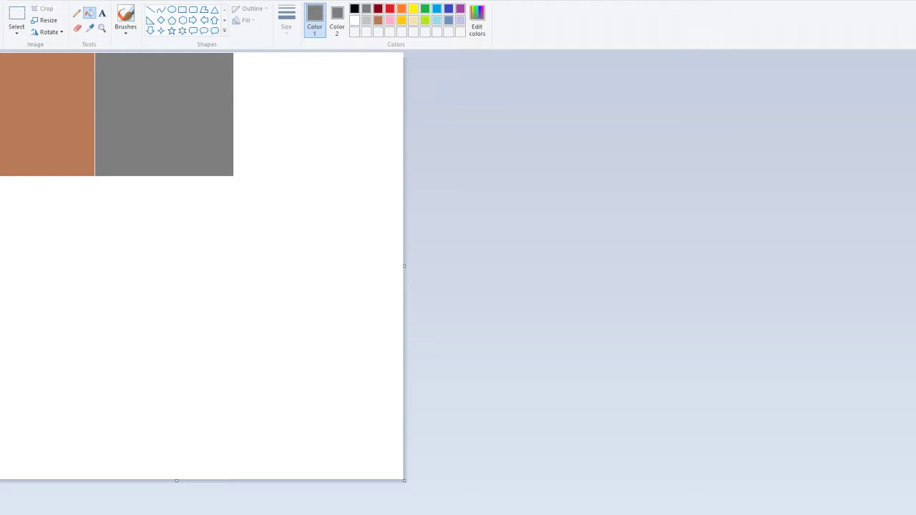
Step: Switch to a new File Explorer window and move it away from the canvas
key(super+e)
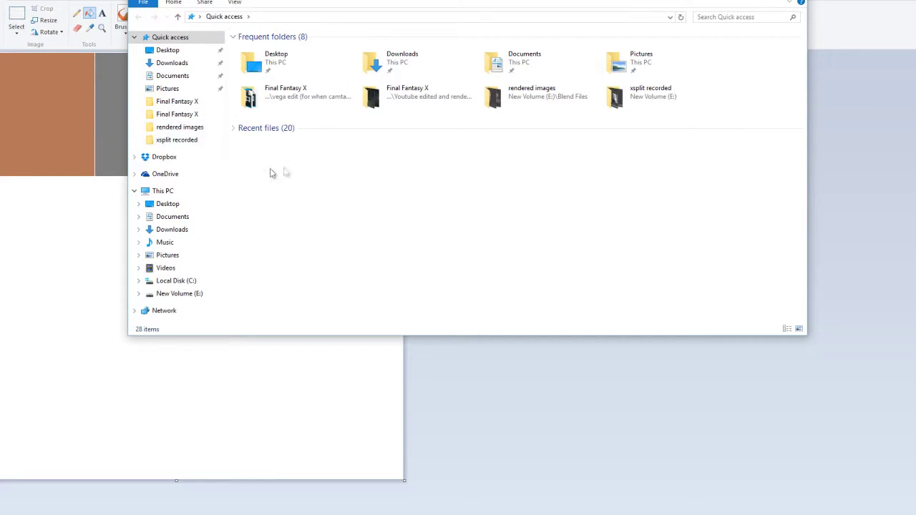
mouse_move(304, 4)
mouse_down()
mouse_move(349, 2)
mouse_move(915, 214)
mouse_up()
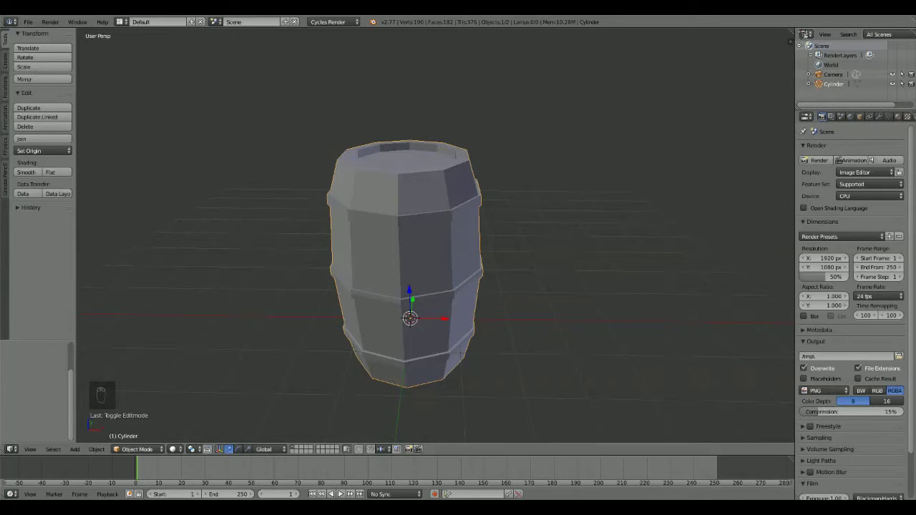
Step: In Blender, split the 3D view into two side-by-side areas and make the new one a UV/Image Editor
drag(791, 30, 430, 47)
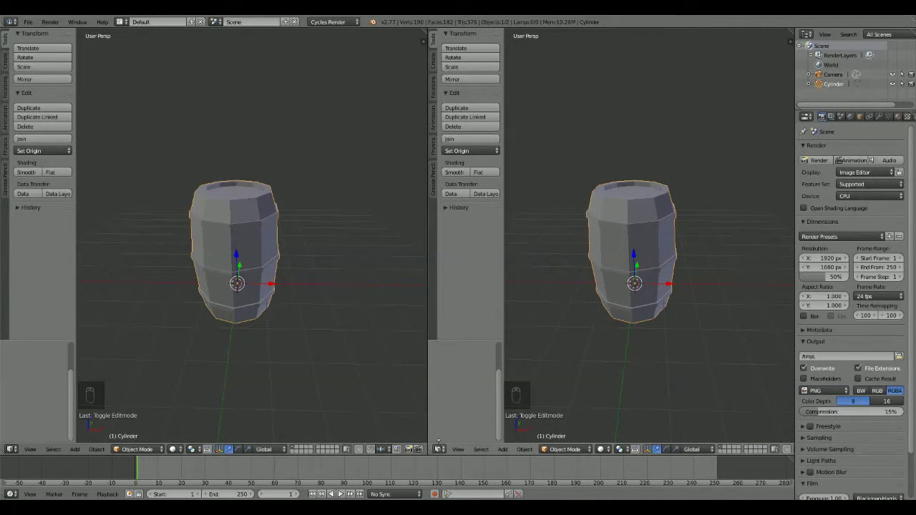
click(439, 449)
click(461, 374)
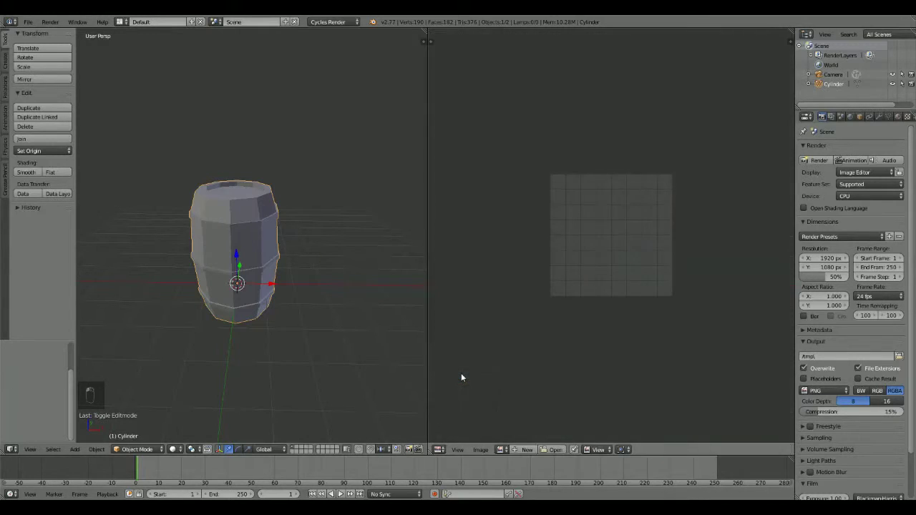
Step: Create a new material for the barrel and expand its material preview
click(898, 116)
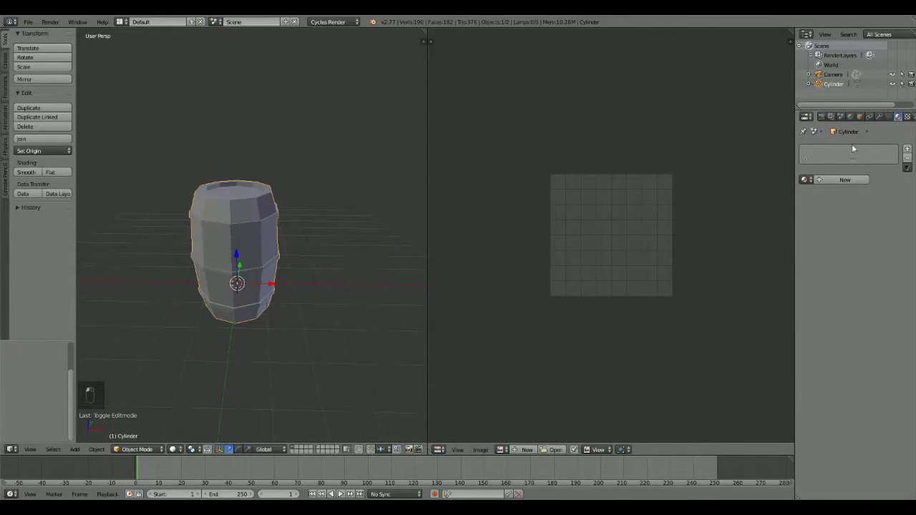
click(845, 180)
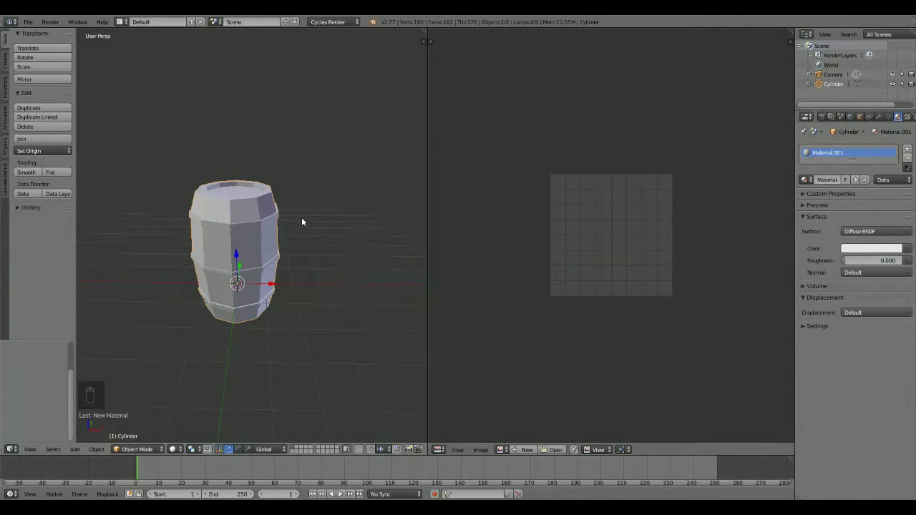
middle_drag(314, 263, 287, 255)
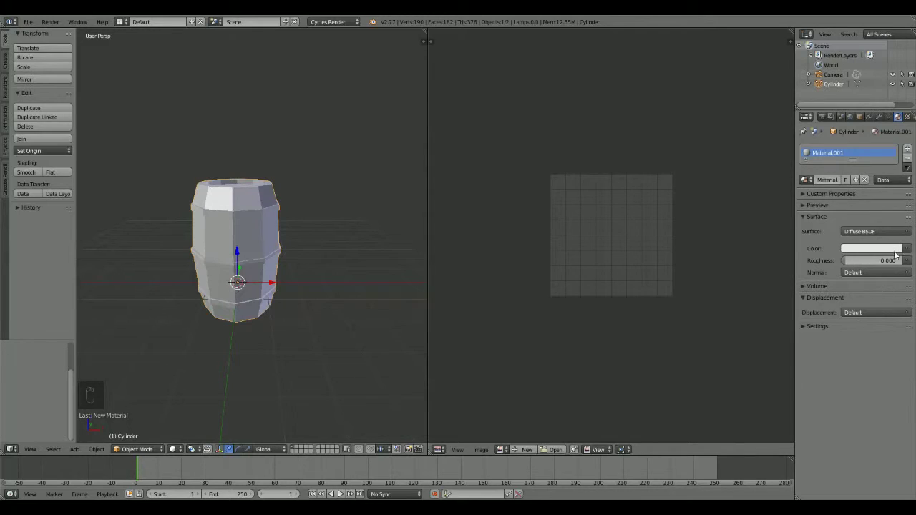
click(802, 205)
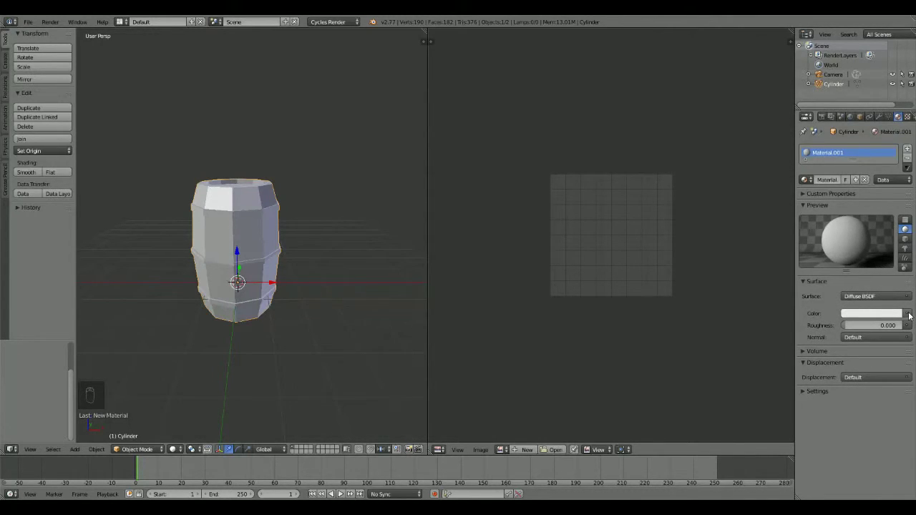
Step: Assign an Image Texture to the material's diffuse color, loading Color_Plate.png from the Project RPG Dream folder
click(909, 315)
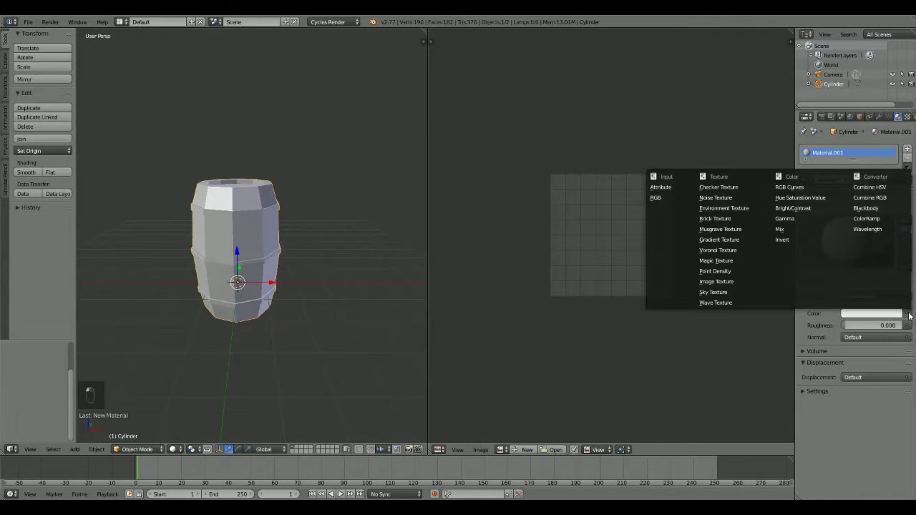
click(719, 282)
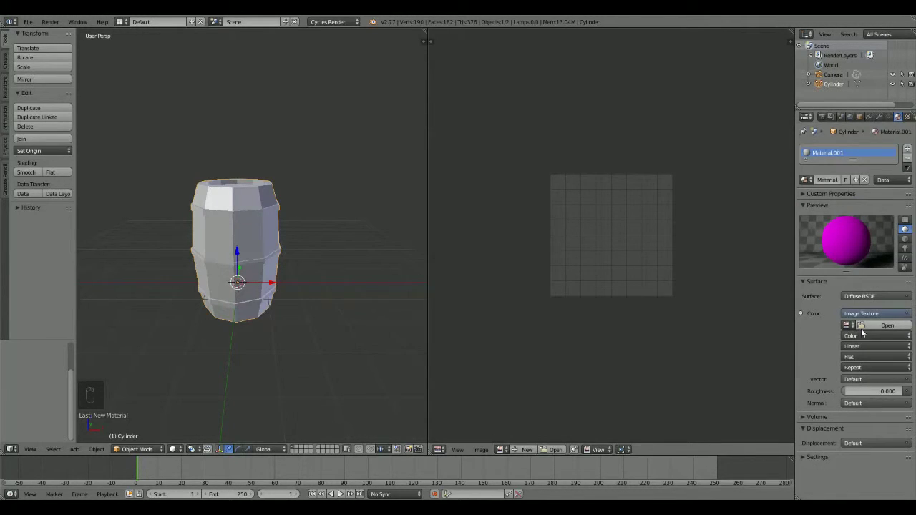
click(863, 327)
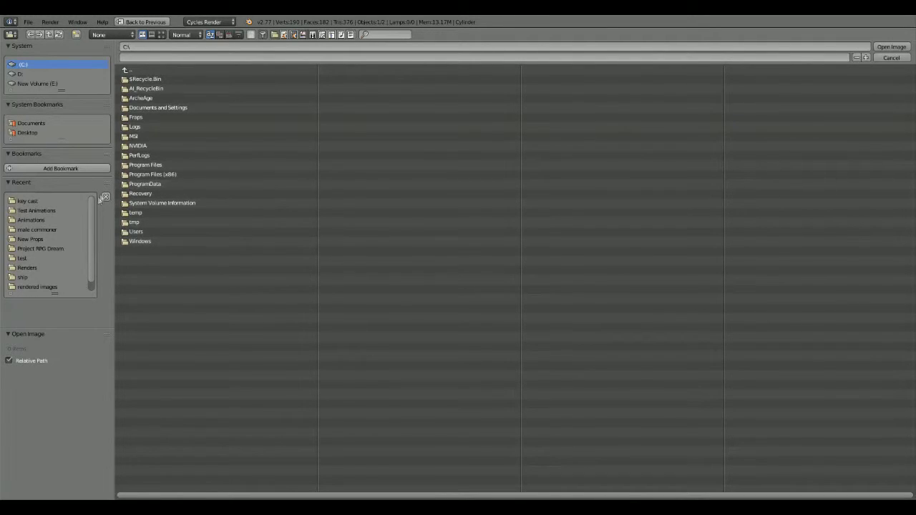
click(49, 249)
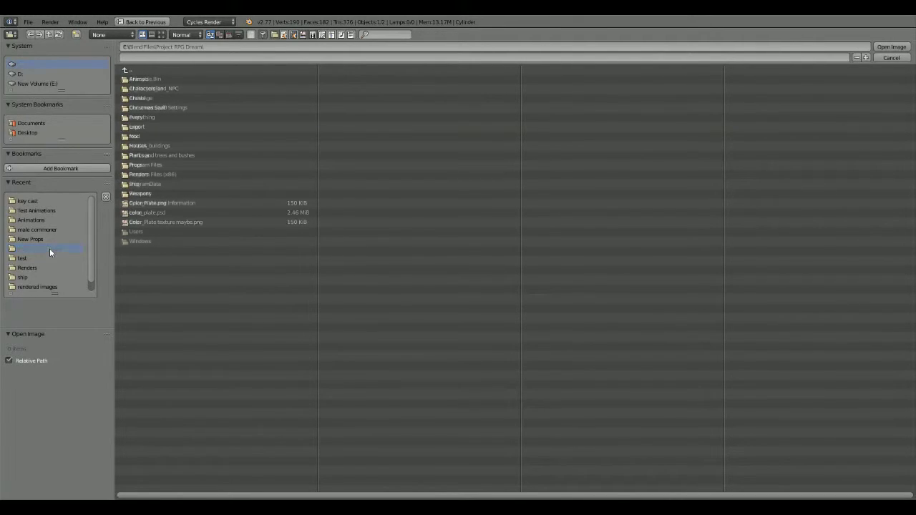
click(170, 204)
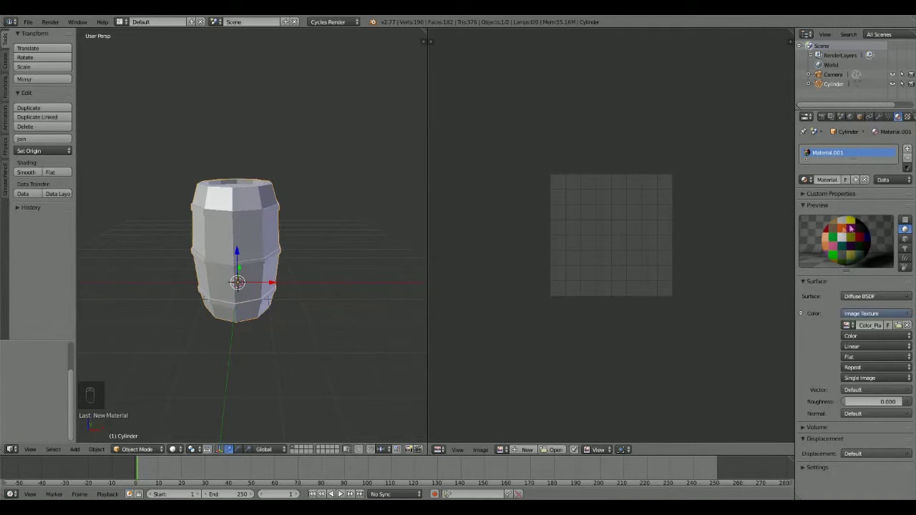
Step: Display the Color_Plate.png image in the UV/Image Editor so the whole palette fits the area
click(500, 449)
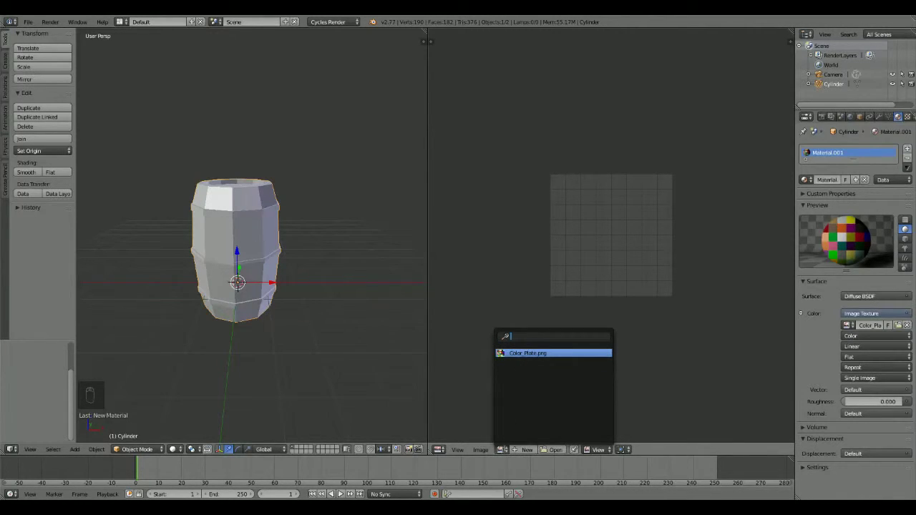
click(545, 353)
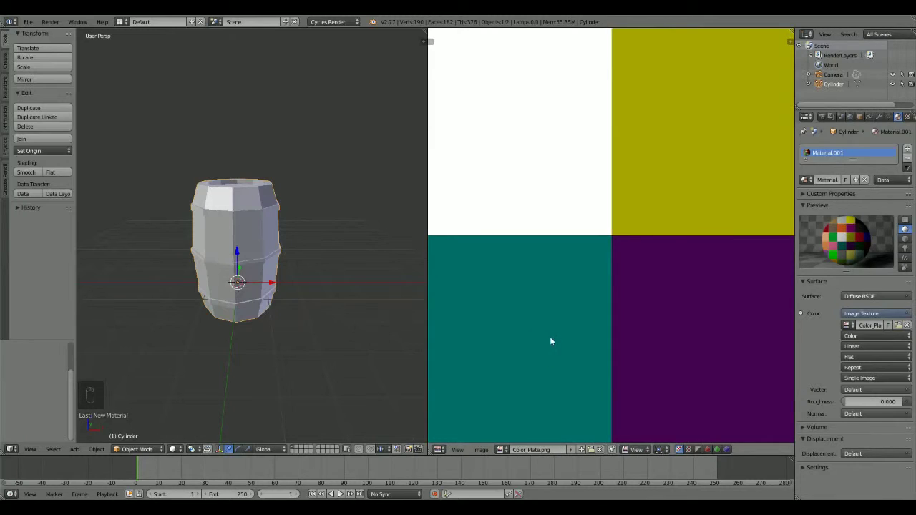
scroll(555, 333, down, 6)
scroll(575, 308, up, 2)
scroll(575, 293, down, 1)
middle_drag(577, 243, 583, 272)
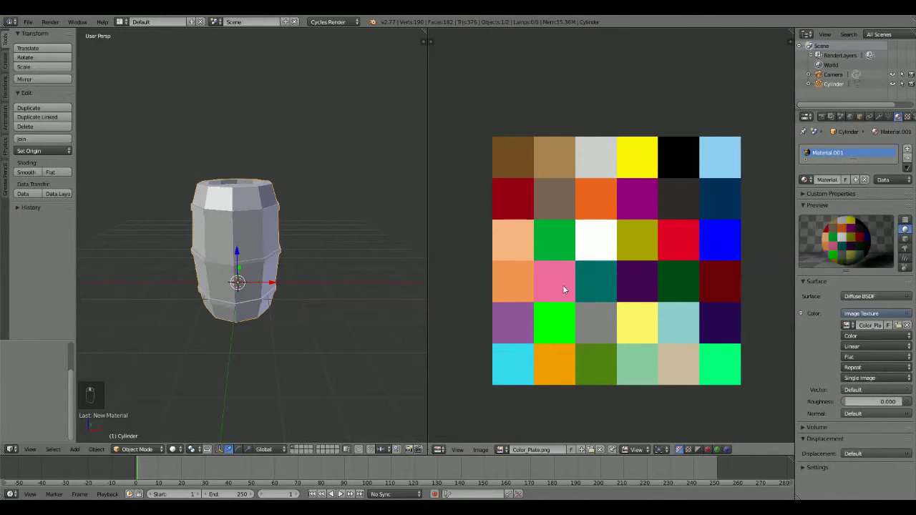
scroll(563, 286, up, 1)
middle_drag(605, 321, 595, 306)
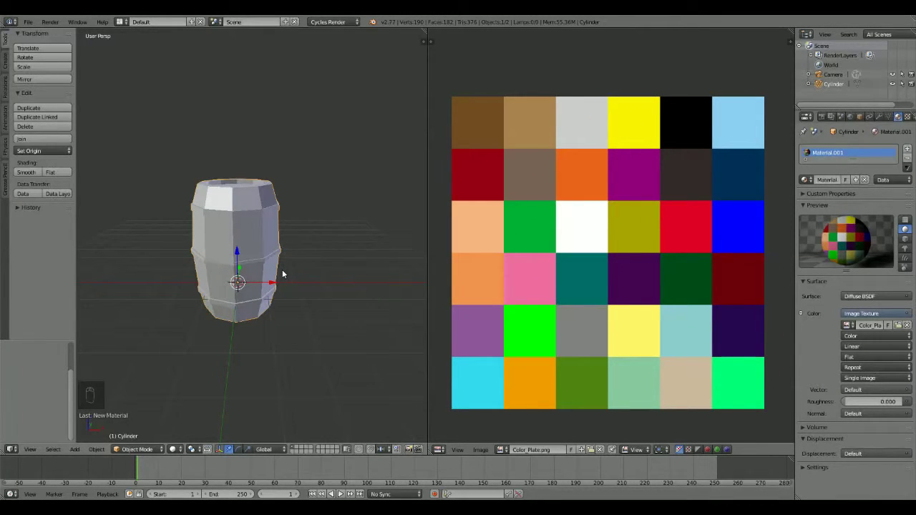
Step: Enter Edit Mode on the barrel and select its entire mesh
key(Tab)
middle_drag(282, 274, 311, 262)
key(a)
key(a)
key(a)
key(a)
key(a)
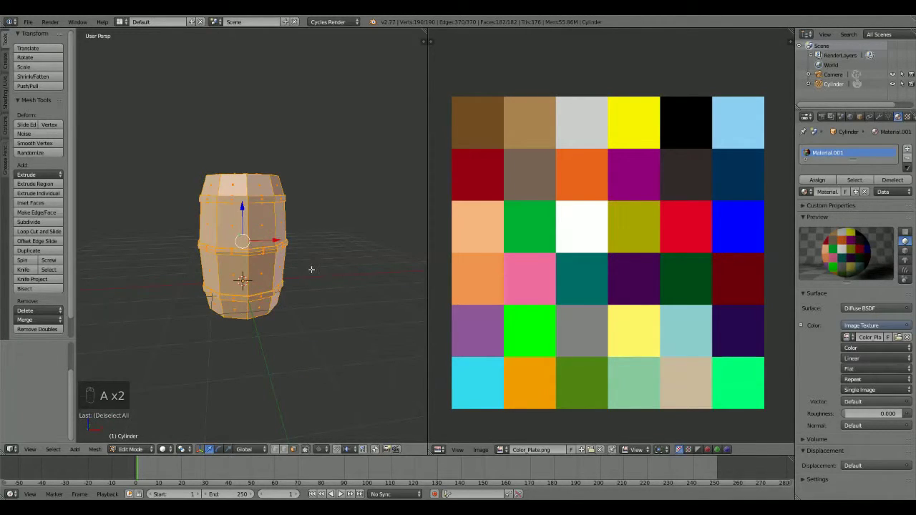
key(a)
key(a)
key(a)
key(a)
key(a)
key(a)
key(a)
key(a)
key(a)
key(a)
key(a)
key(a)
key(a)
key(a)
key(a)
key(a)
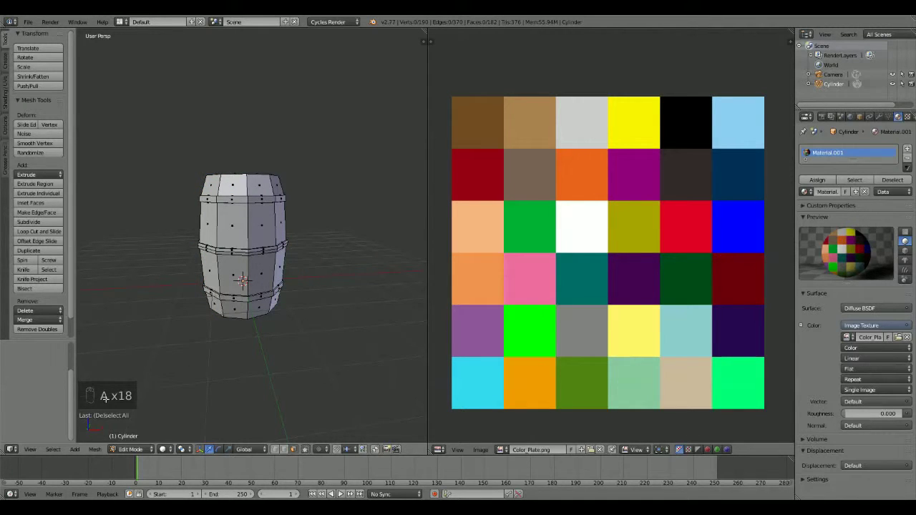
key(a)
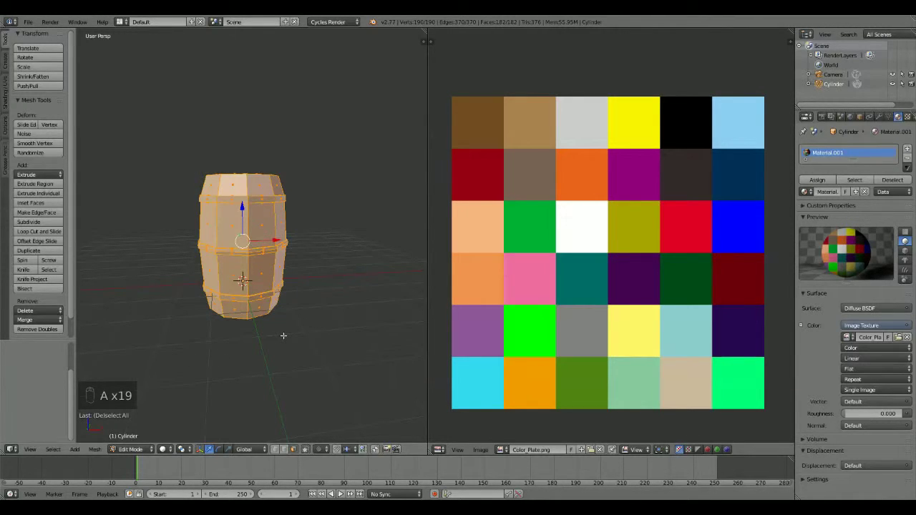
Step: Unwrap the whole barrel with Smart UV Project, using angle limit 66, island margin 0 and area weight 0
key(space)
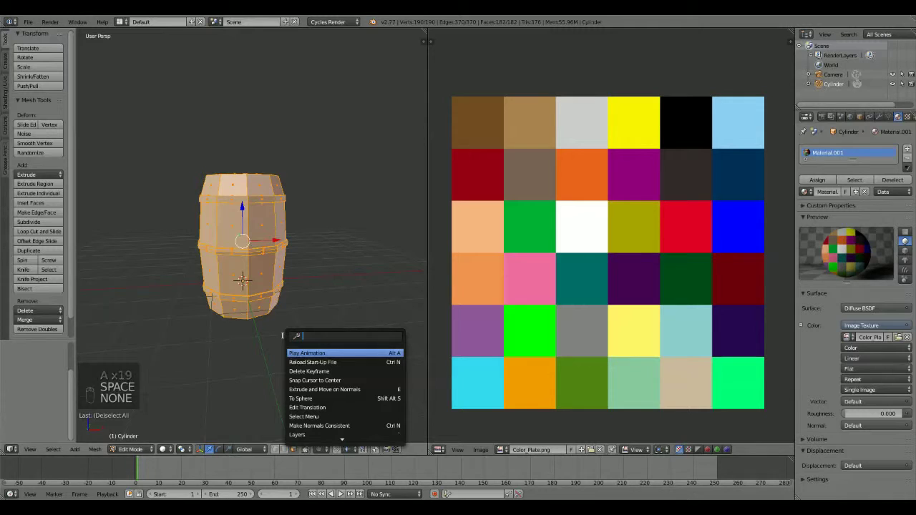
text(sma)
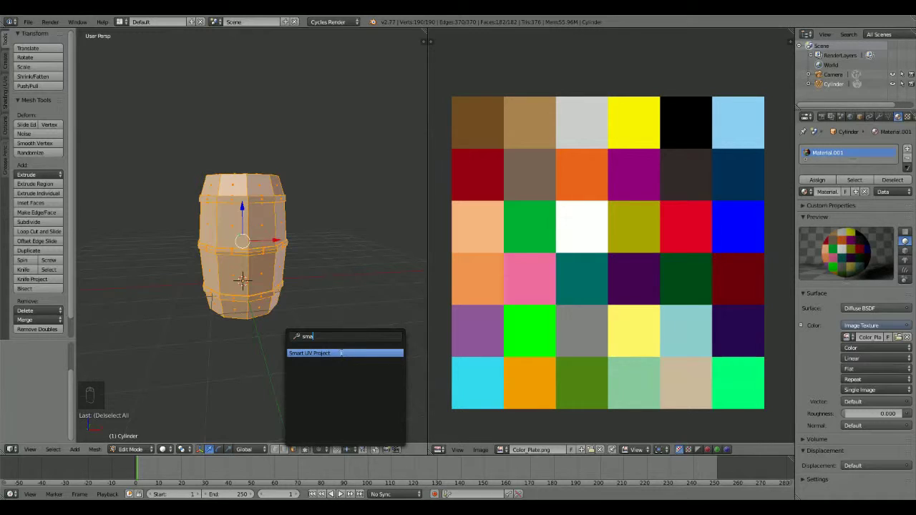
click(329, 353)
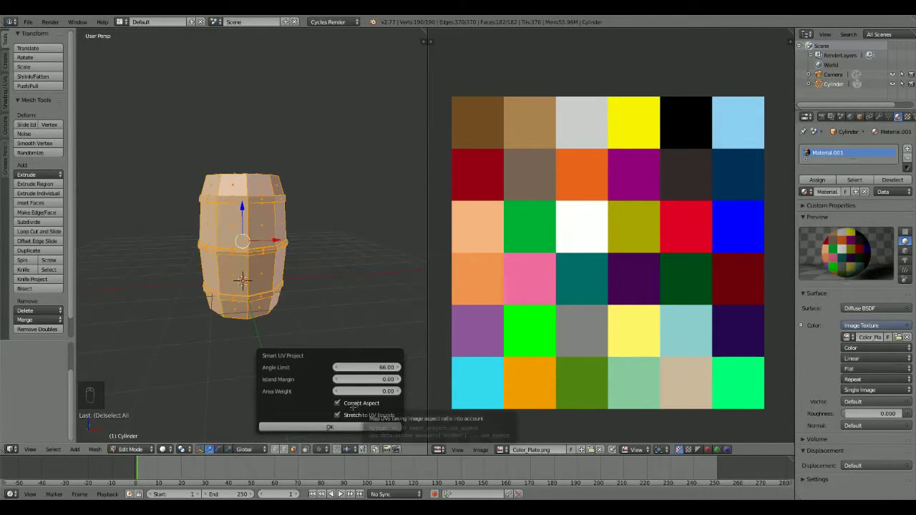
click(293, 426)
middle_drag(302, 370, 269, 380)
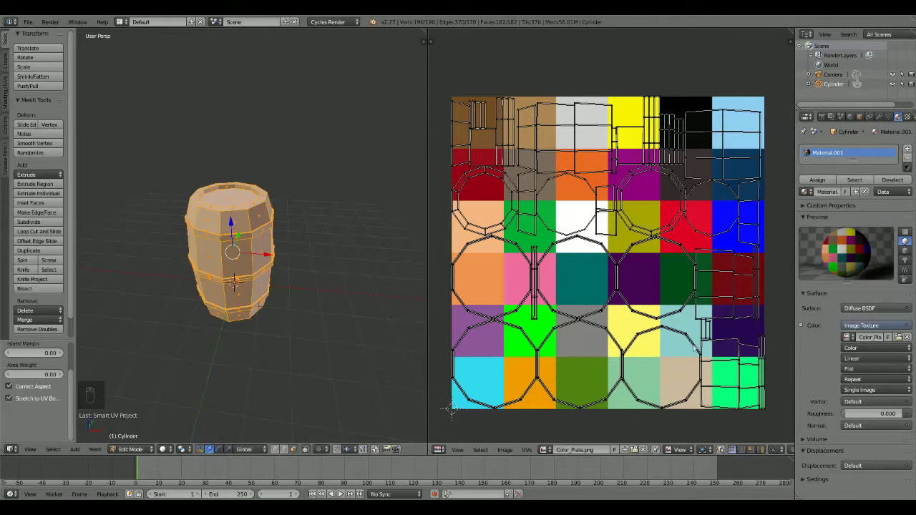
Step: Check where individual side faces of the barrel lie in the UV layout, keeping the whole mesh selected
right_click(239, 261)
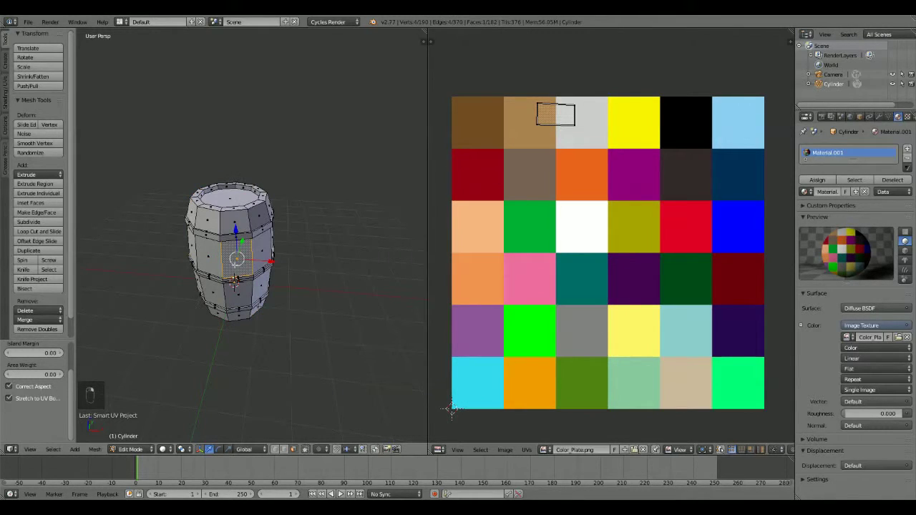
key(a)
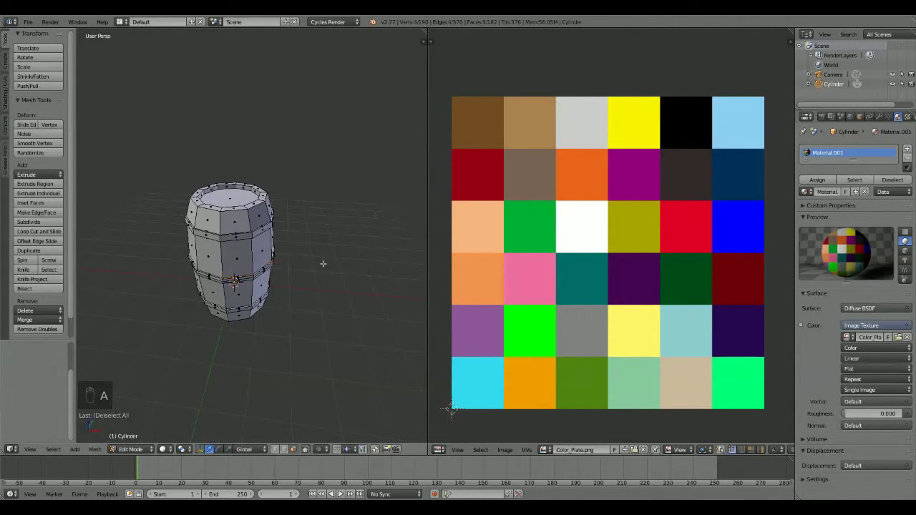
key(a)
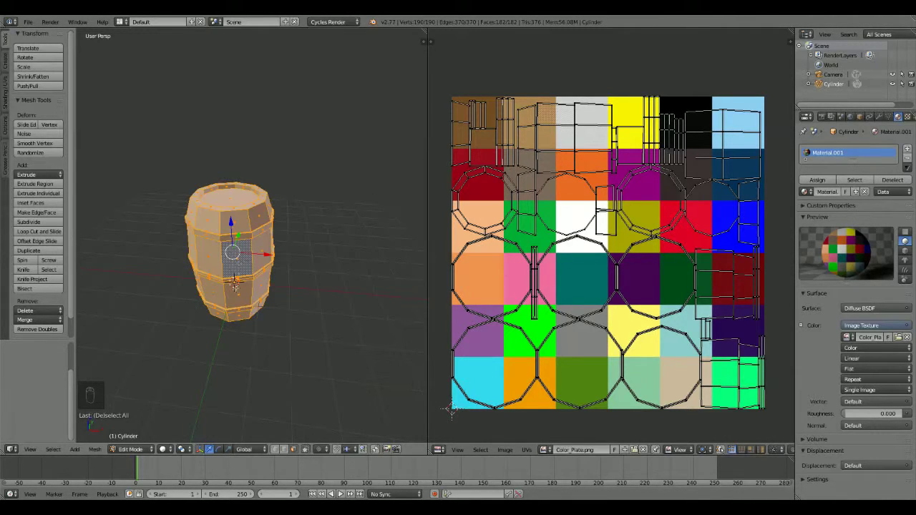
right_click(209, 259)
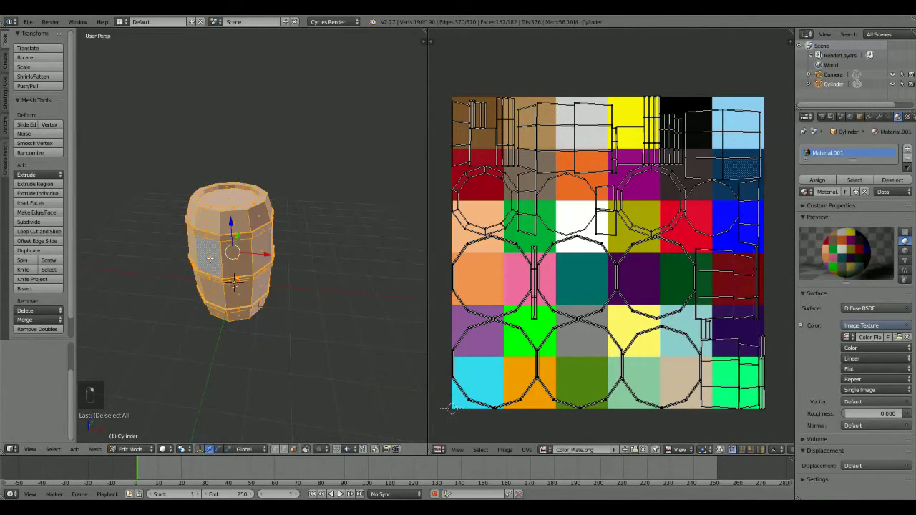
right_click(219, 262)
shift+right_click(220, 263)
shift+right_click(219, 263)
shift+right_click(220, 262)
shift+right_click(220, 262)
shift+right_click(220, 263)
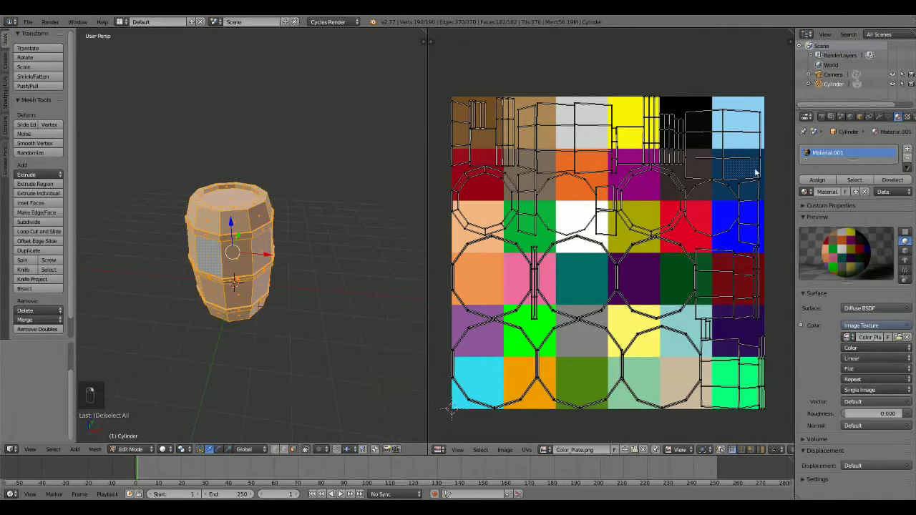
key(a)
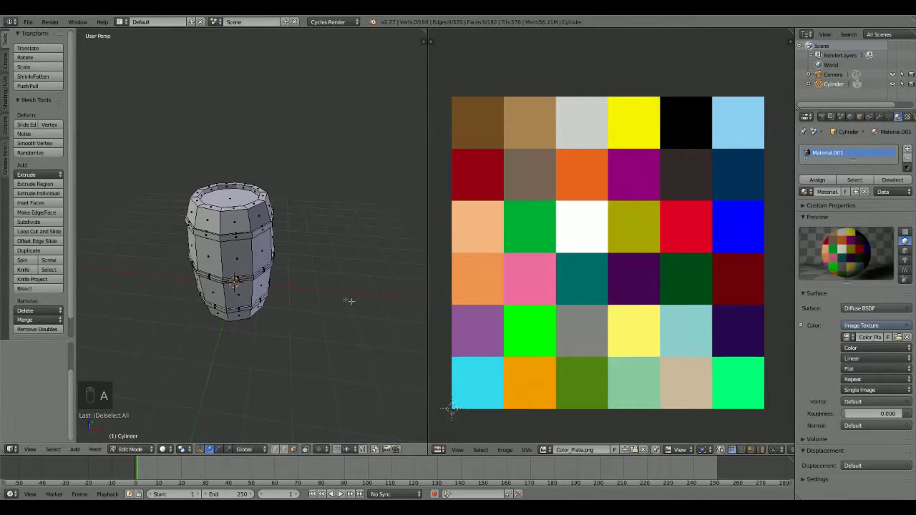
key(a)
key(a)
key(a)
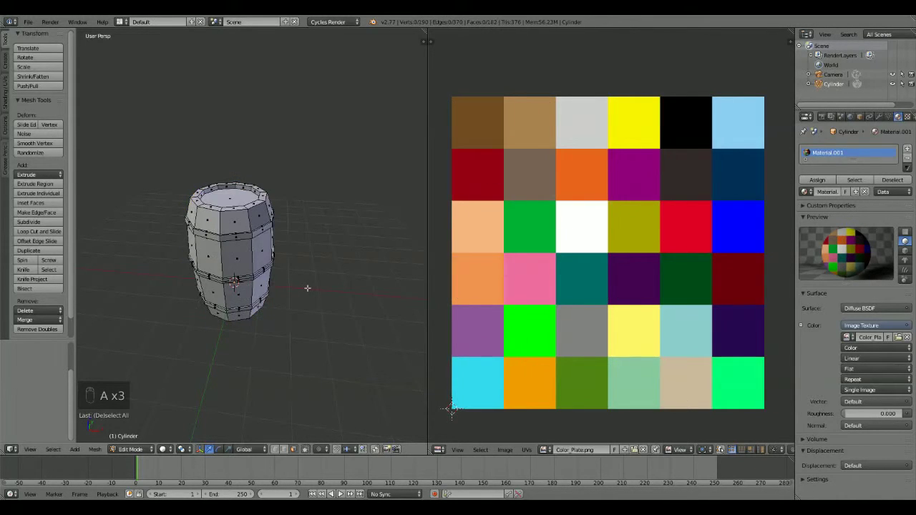
key(a)
key(a)
key(a)
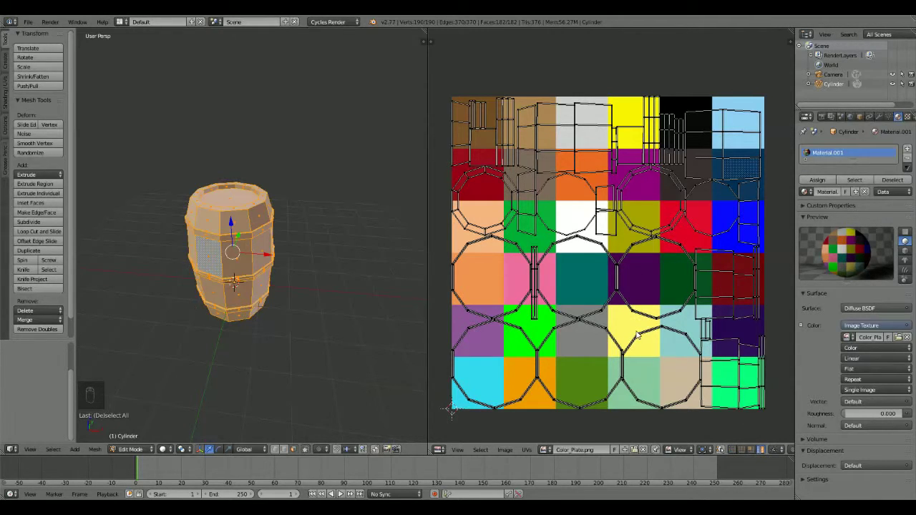
Step: Select all UV islands and scale them down to about 0.148, roughly the size of one palette square
key(a)
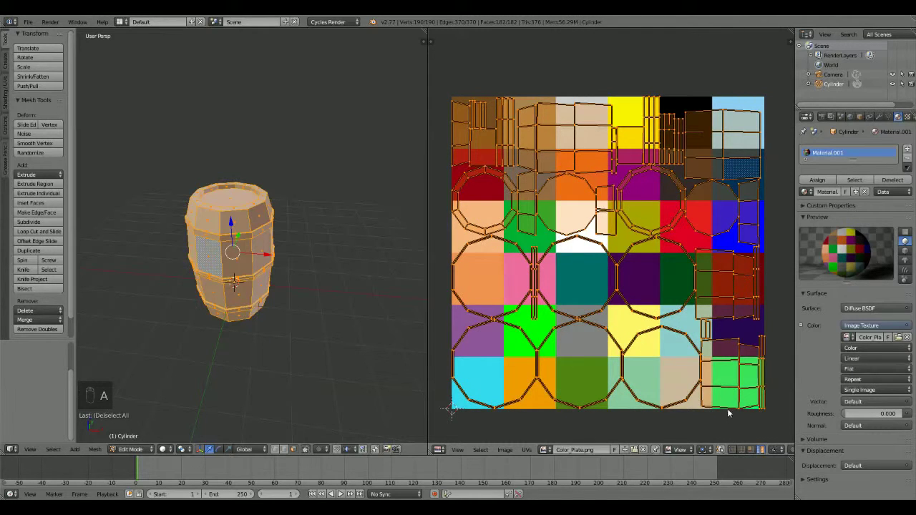
key(s)
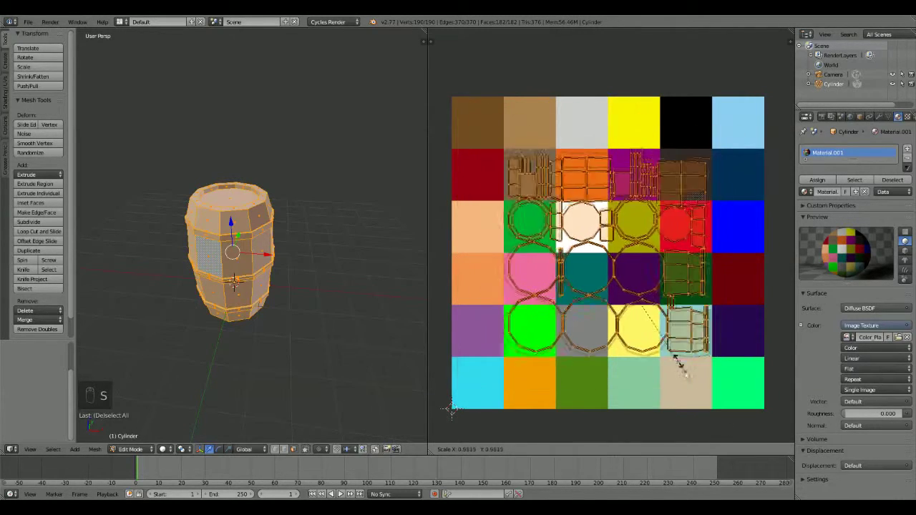
click(620, 280)
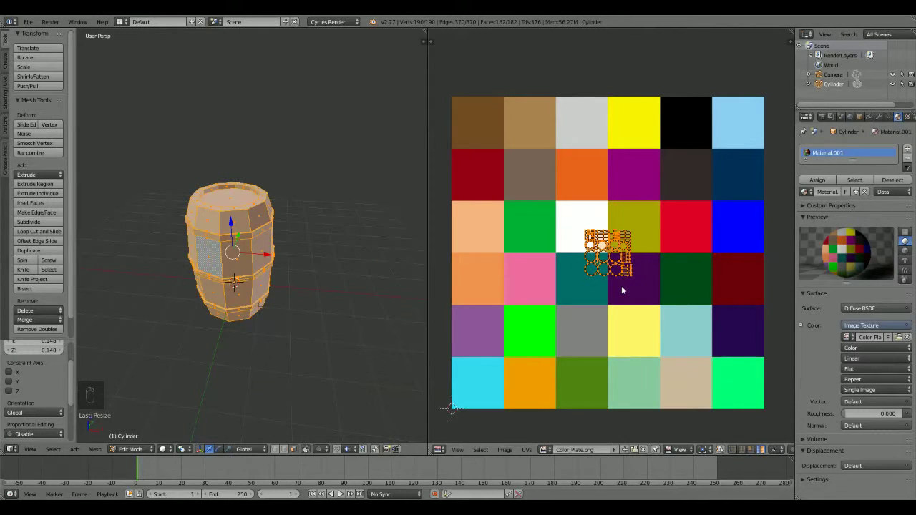
Step: Move the whole UV layout onto the dark brown corner square of the palette and shrink it slightly to fit inside
key(g)
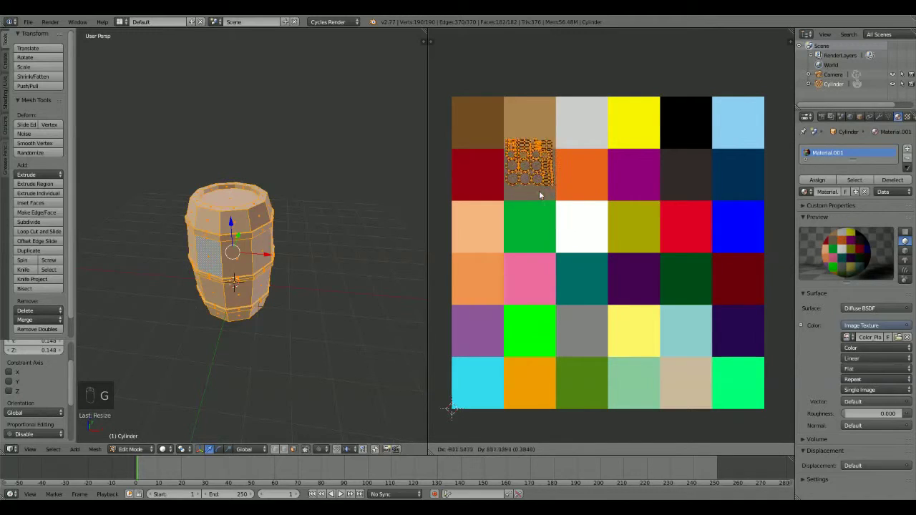
click(493, 165)
key(s)
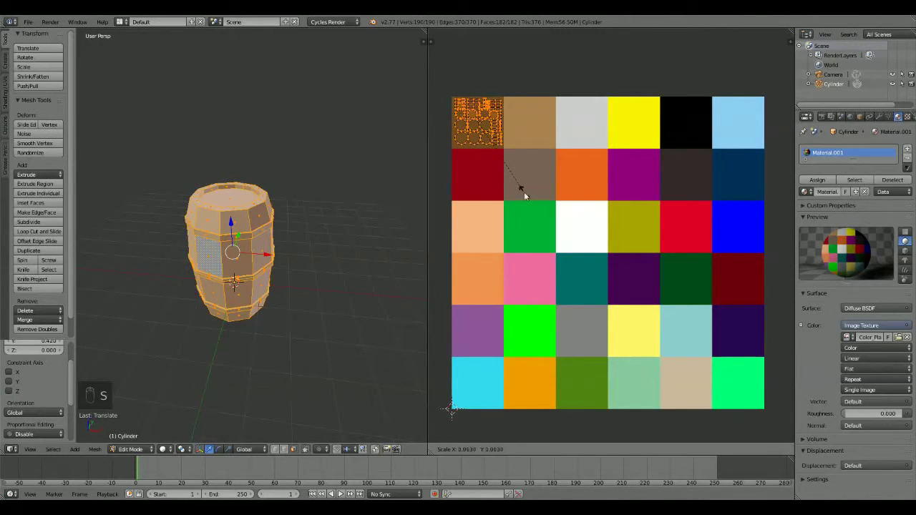
click(504, 175)
key(g)
click(509, 181)
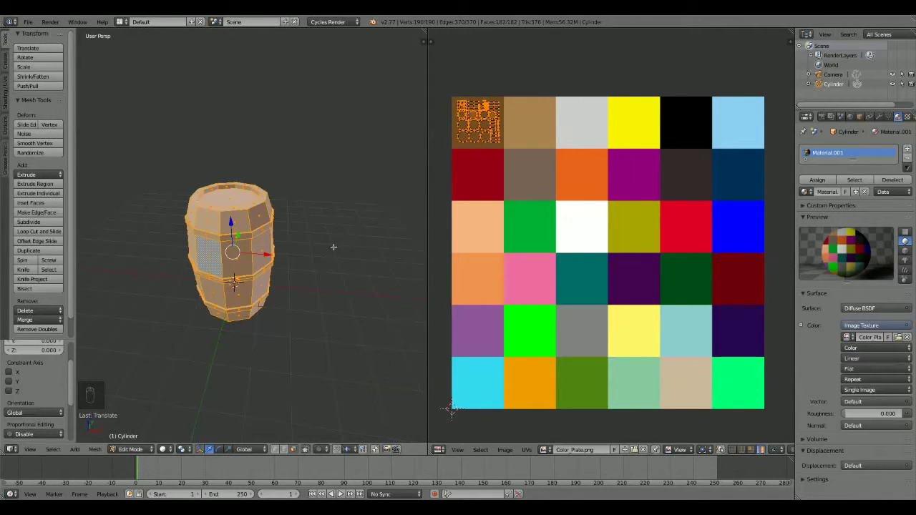
Step: Set the 3D view to Texture shading and check the barrel in Object Mode before returning to Edit Mode
click(162, 452)
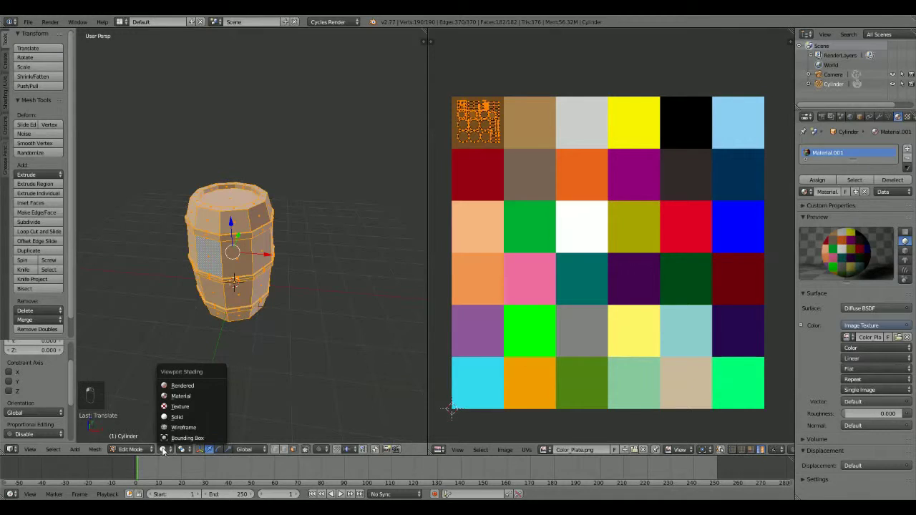
click(172, 405)
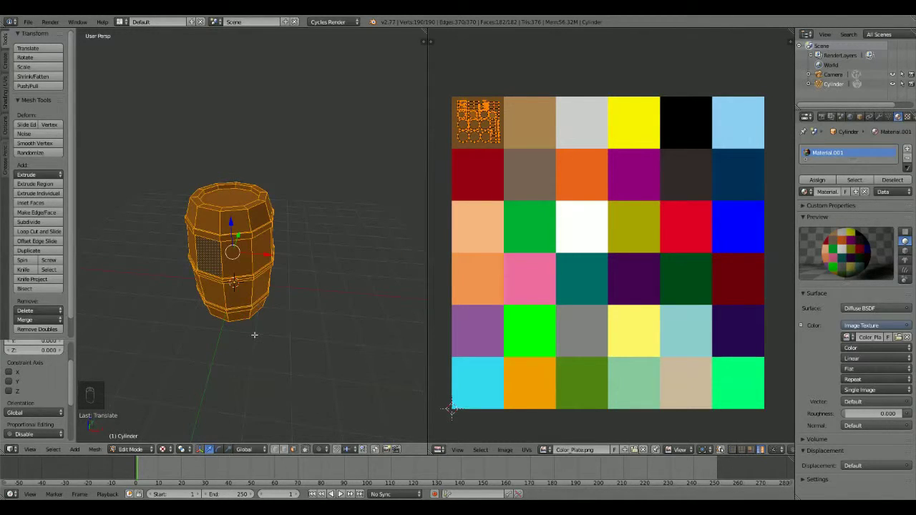
key(Tab)
middle_drag(255, 337, 250, 271)
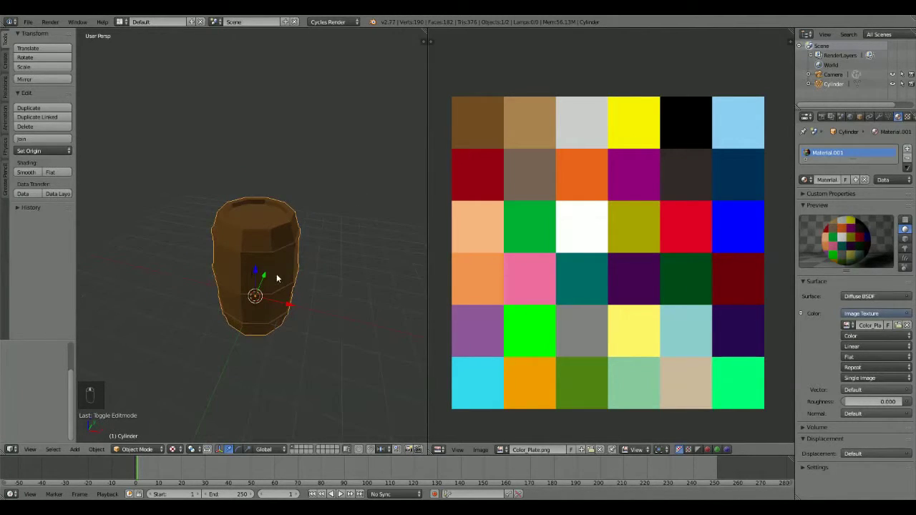
key(Tab)
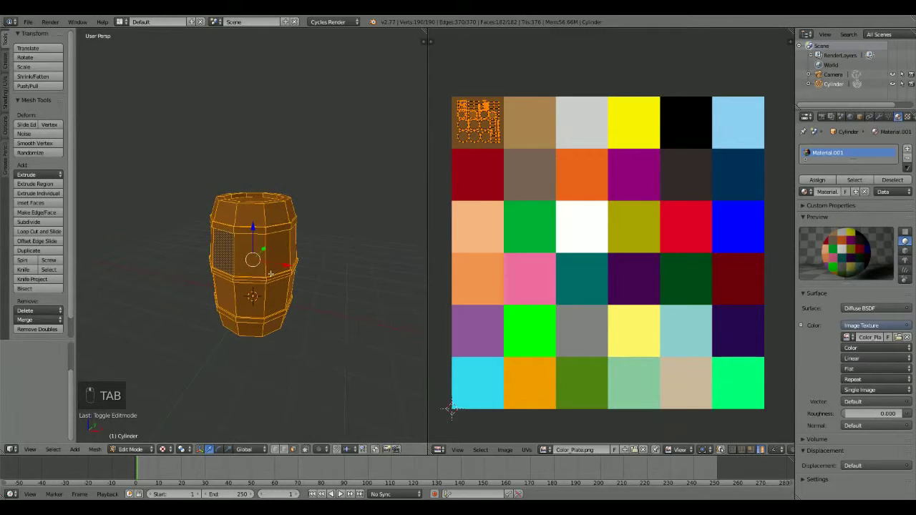
Step: Try Material viewport shading on the barrel and switch back to Texture shading
click(163, 449)
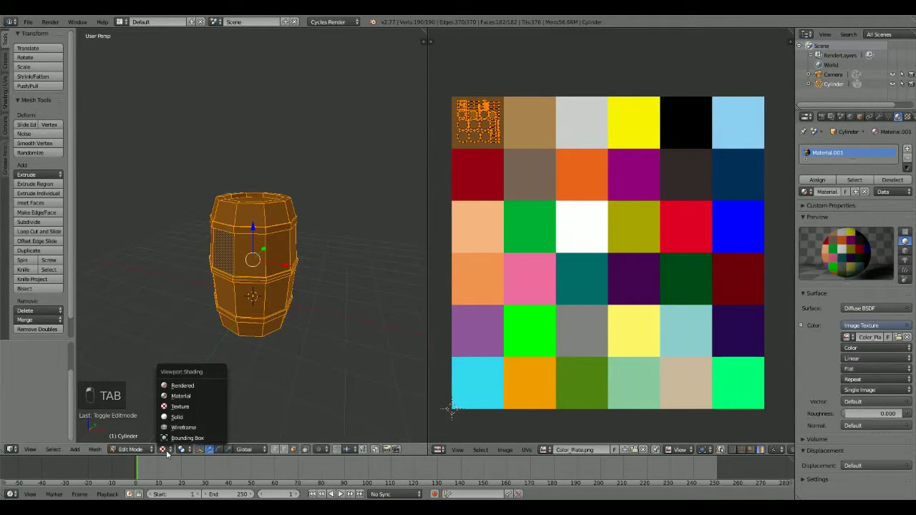
click(180, 394)
scroll(240, 352, up, 5)
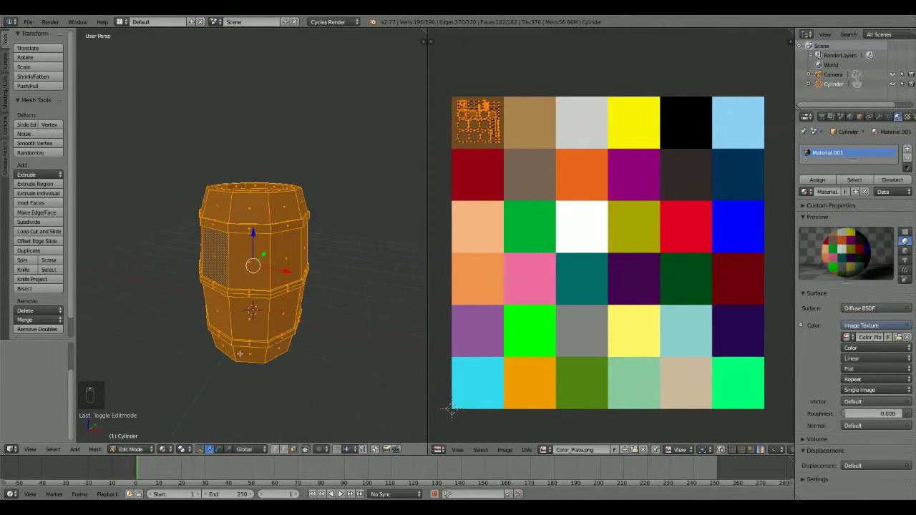
scroll(240, 352, down, 3)
click(163, 449)
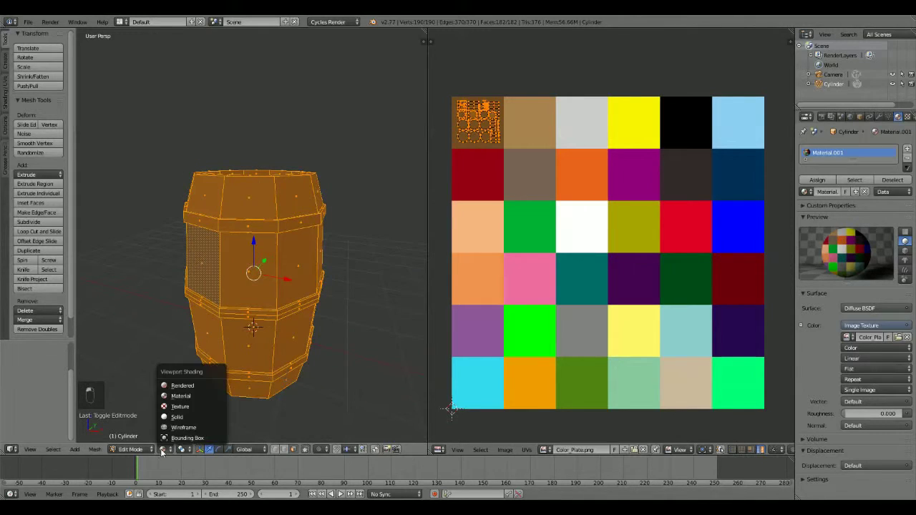
click(172, 405)
Step: Select only the outer face loop of the barrel's top hoop and move its UVs onto the beige palette square
middle_drag(198, 351, 254, 363)
key(a)
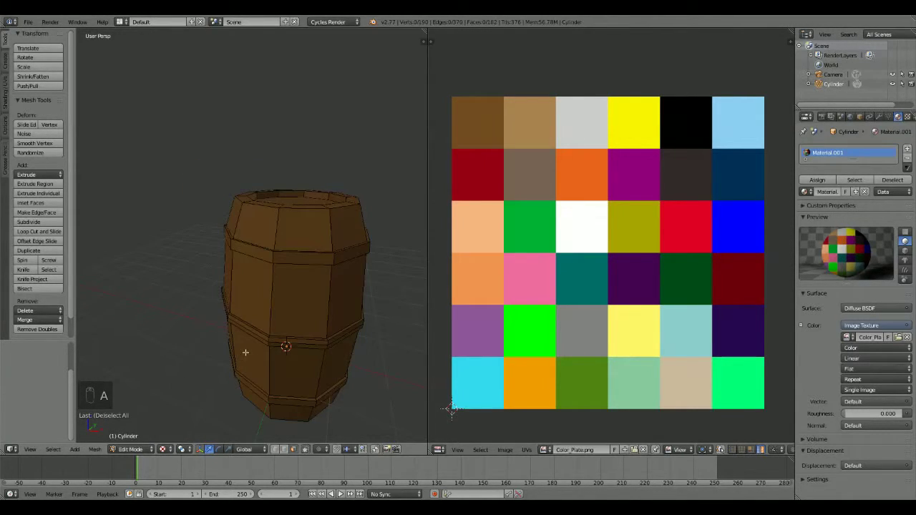
alt+right_click(230, 247)
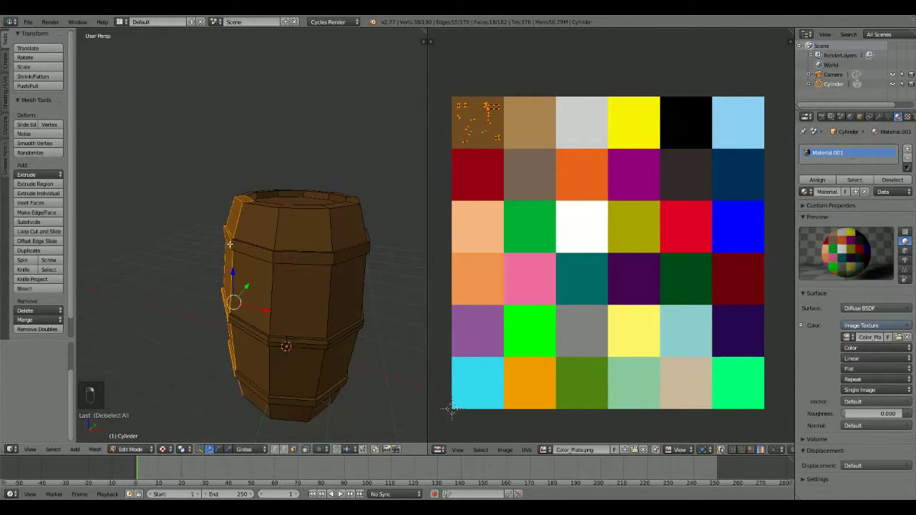
alt+right_click(224, 229)
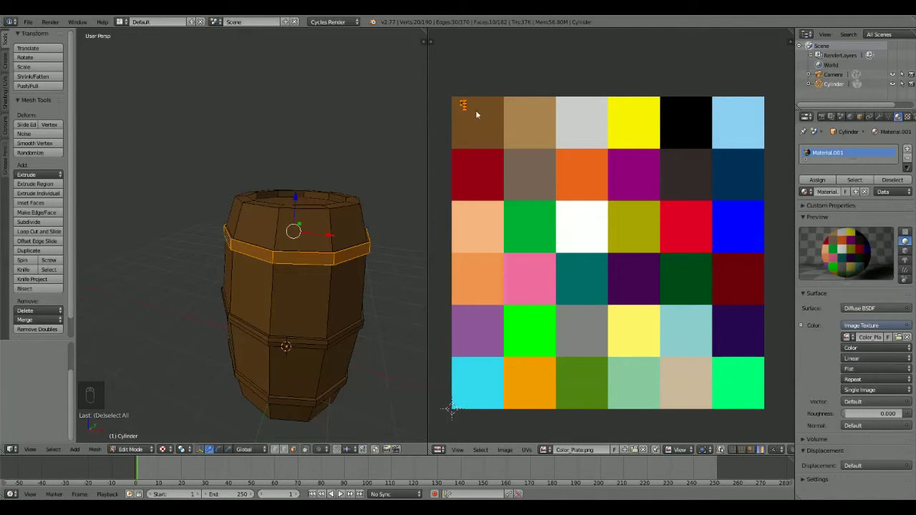
key(g)
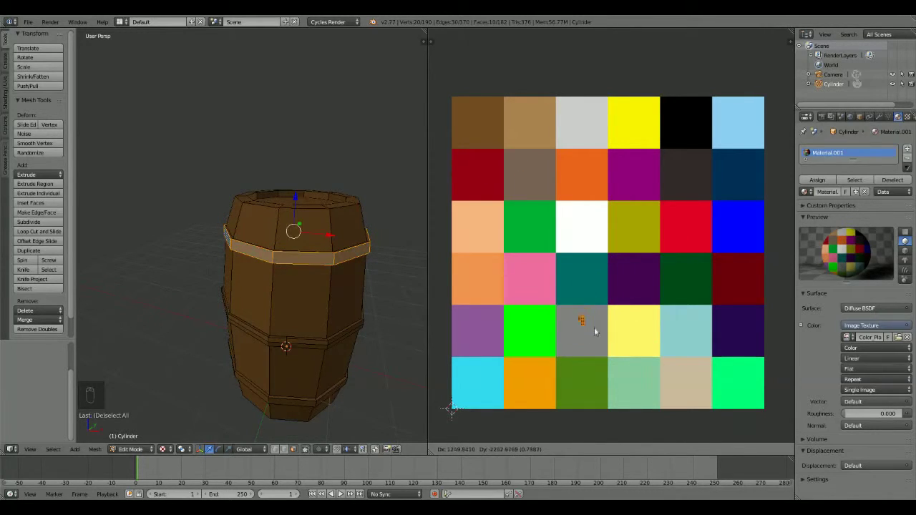
click(685, 389)
Step: Select the narrow upper edge face loop of the top hoop and move its UVs onto the beige square
middle_drag(299, 284, 291, 302)
key(a)
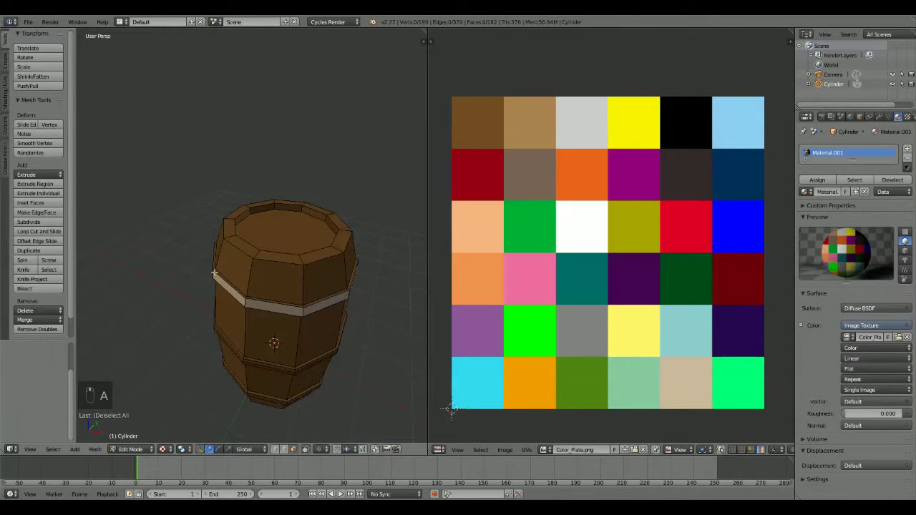
alt+right_click(212, 270)
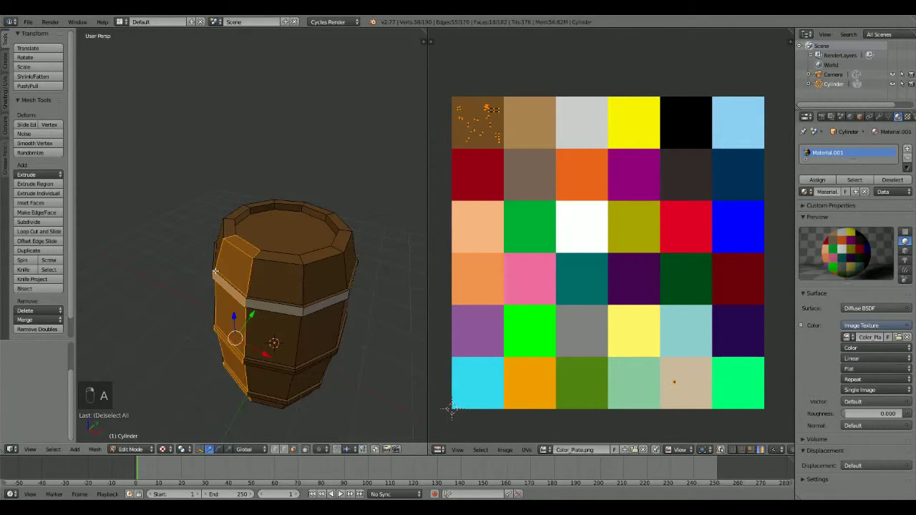
alt+right_click(214, 270)
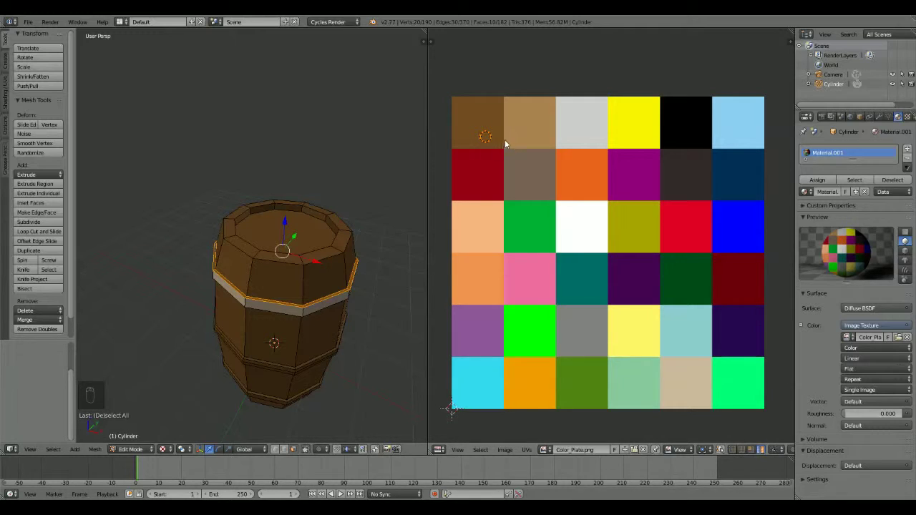
key(g)
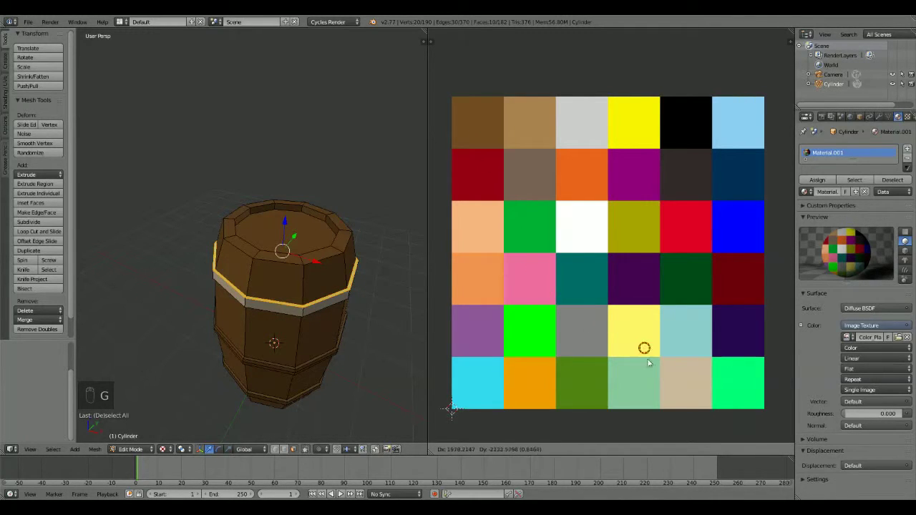
click(688, 384)
Step: Select the narrow underside face loop of the top hoop and move its UVs onto the beige square
key(a)
middle_drag(344, 302, 287, 123)
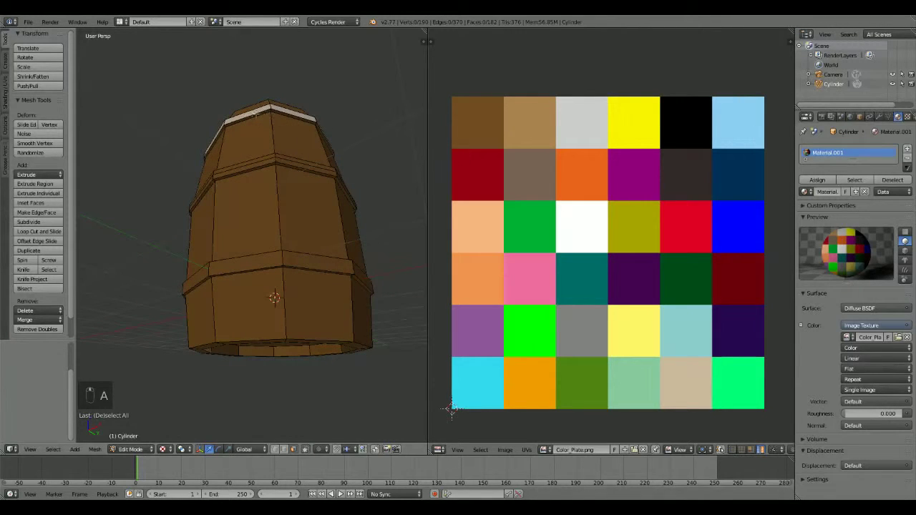
alt+right_click(204, 157)
key(g)
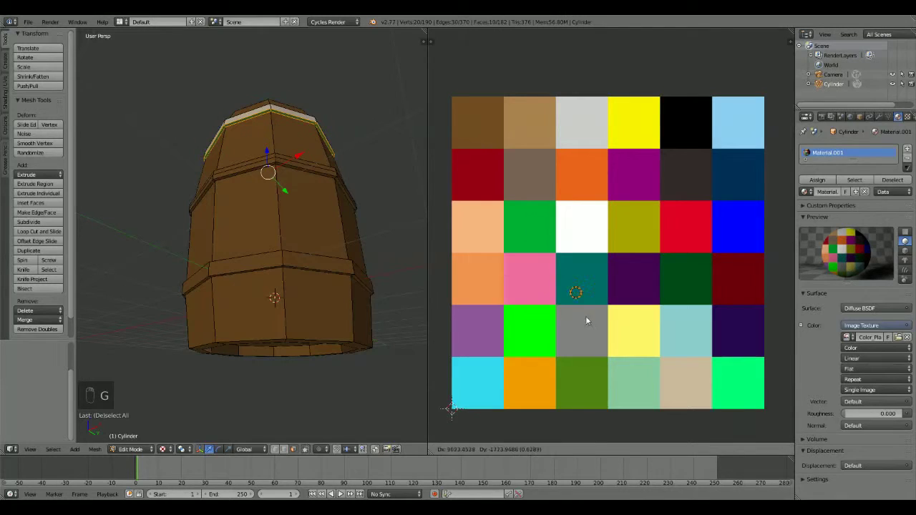
click(682, 383)
Step: Select the narrow upper edge face loop of the barrel's middle hoop and move its UVs onto the beige palette square
key(a)
middle_drag(285, 202, 232, 278)
scroll(231, 290, up, 6)
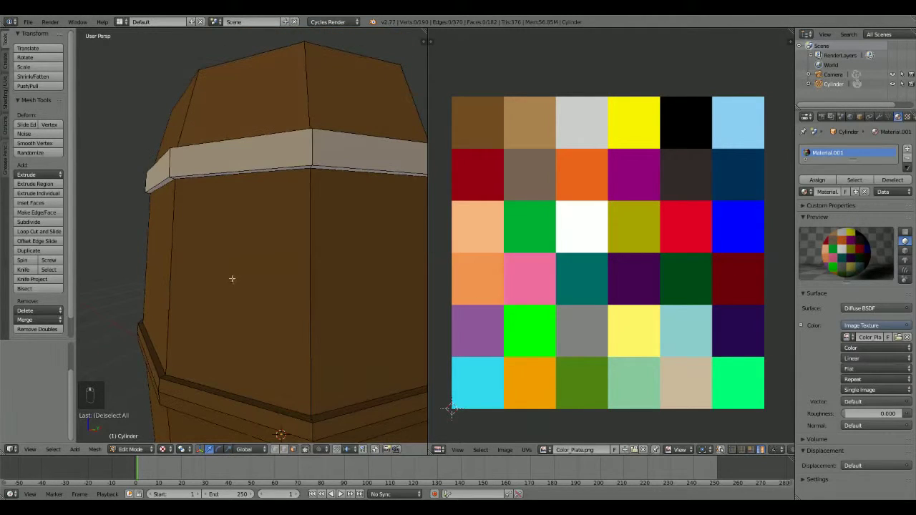
alt+right_click(150, 352)
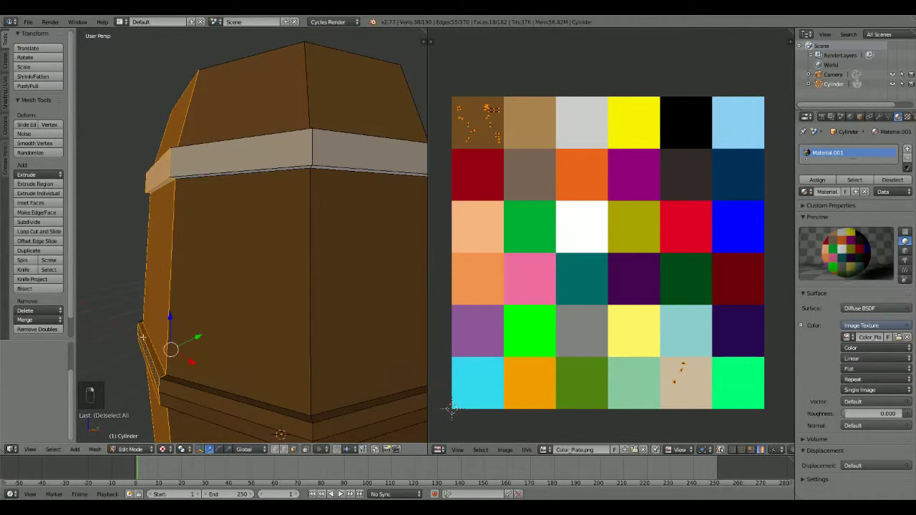
alt+right_click(141, 326)
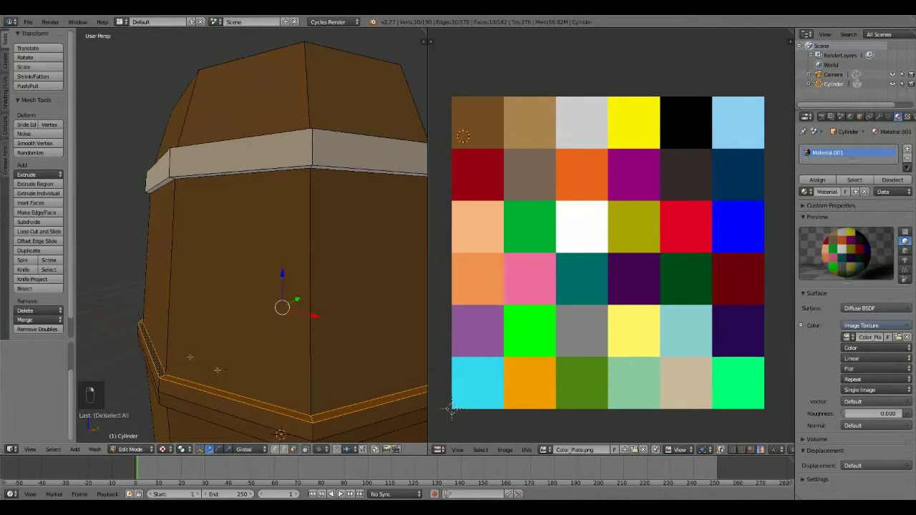
key(g)
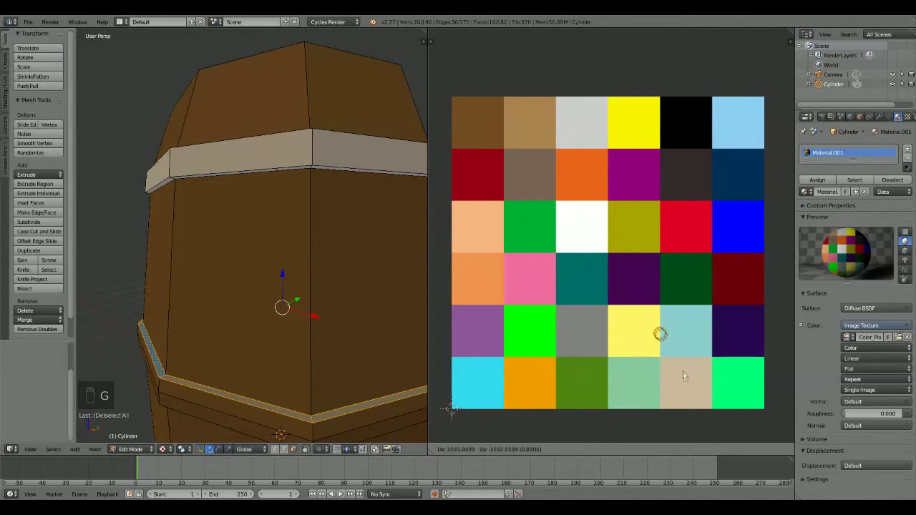
click(691, 428)
Step: Select only the upper outer face loop of the middle hoop and move its UVs onto the beige square
middle_drag(310, 394, 280, 347)
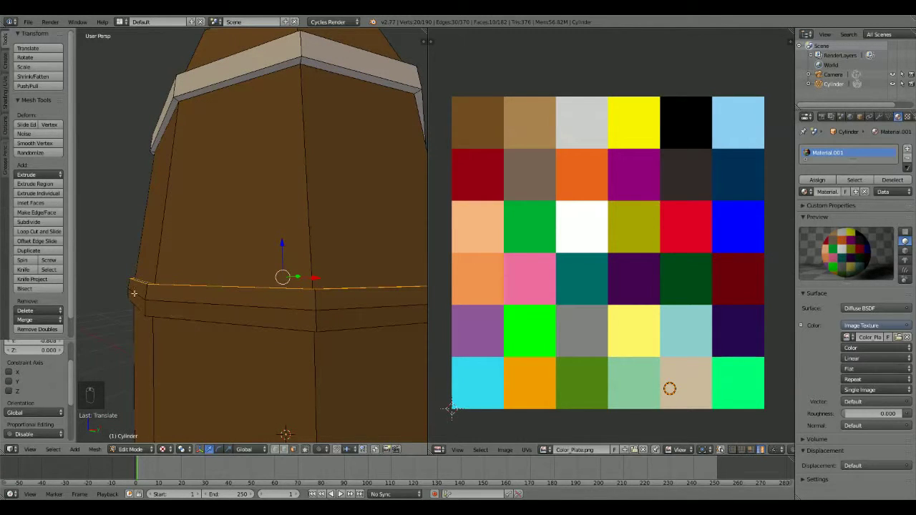
key(a)
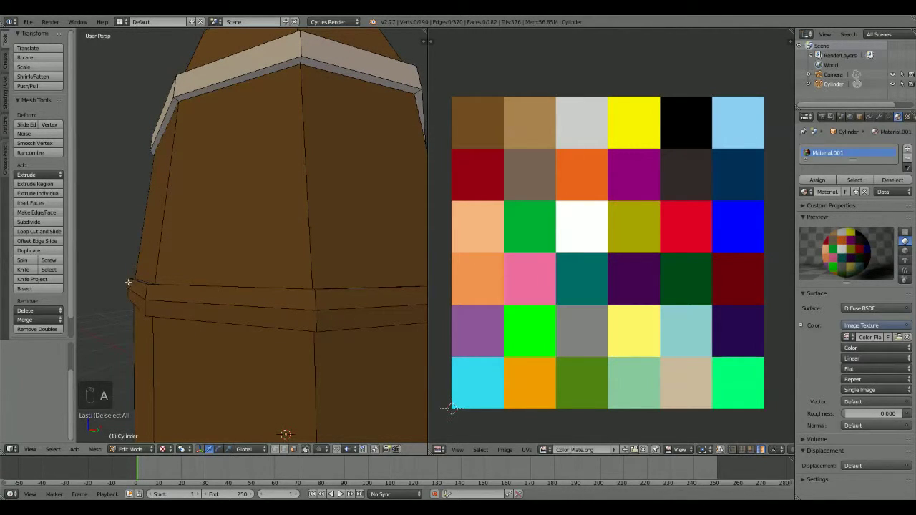
alt+right_click(129, 284)
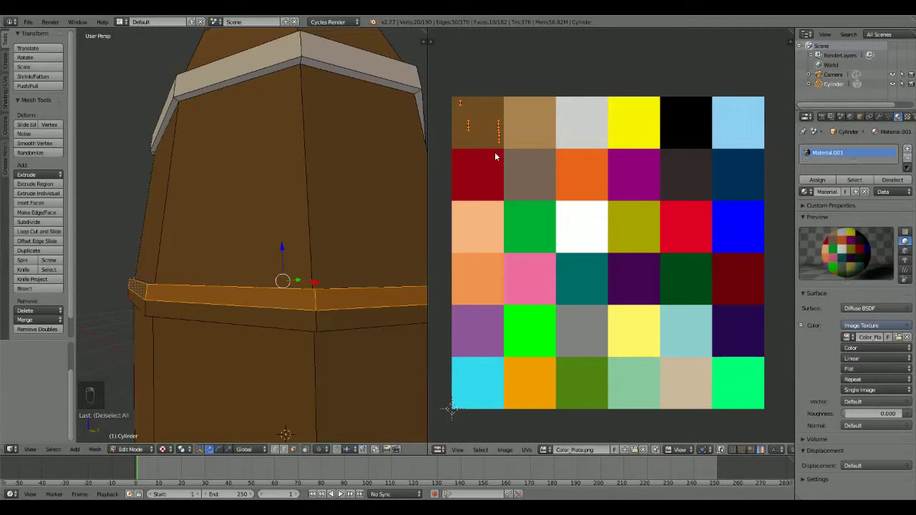
key(g)
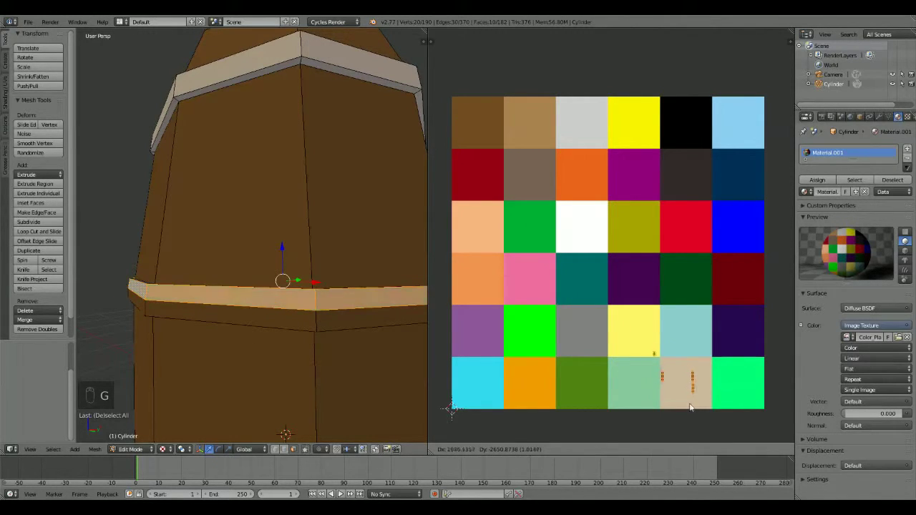
click(702, 417)
Step: Select only the lower outer face loop of the middle hoop and move its UVs onto the beige square
scroll(334, 264, down, 7)
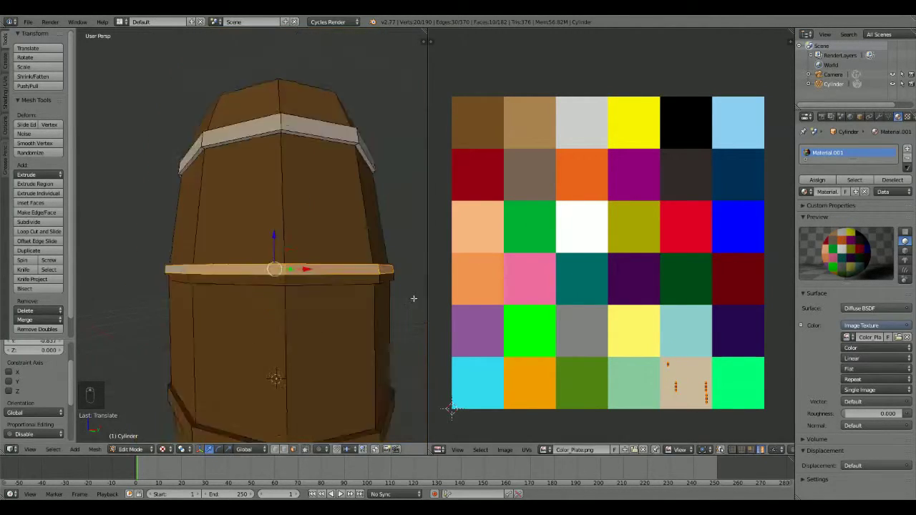
middle_drag(334, 264, 259, 251)
scroll(208, 322, up, 2)
scroll(200, 252, up, 5)
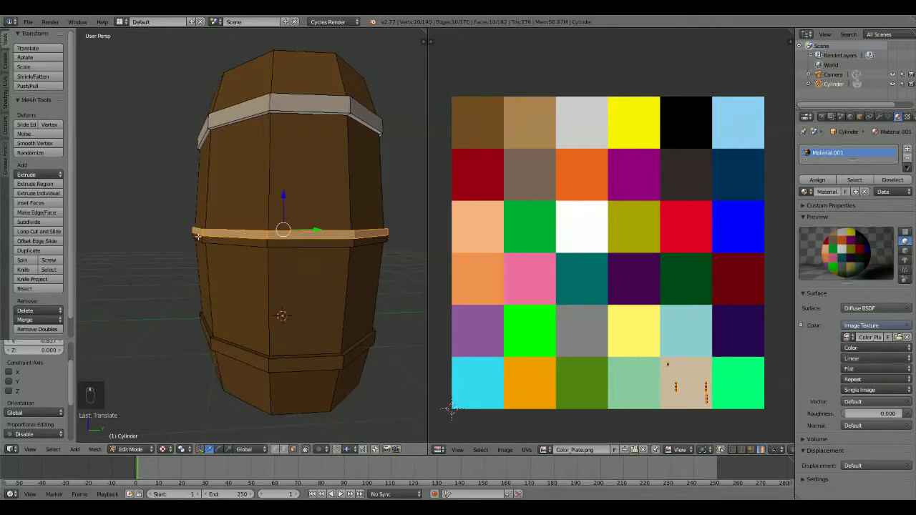
middle_drag(198, 236, 192, 240)
key(a)
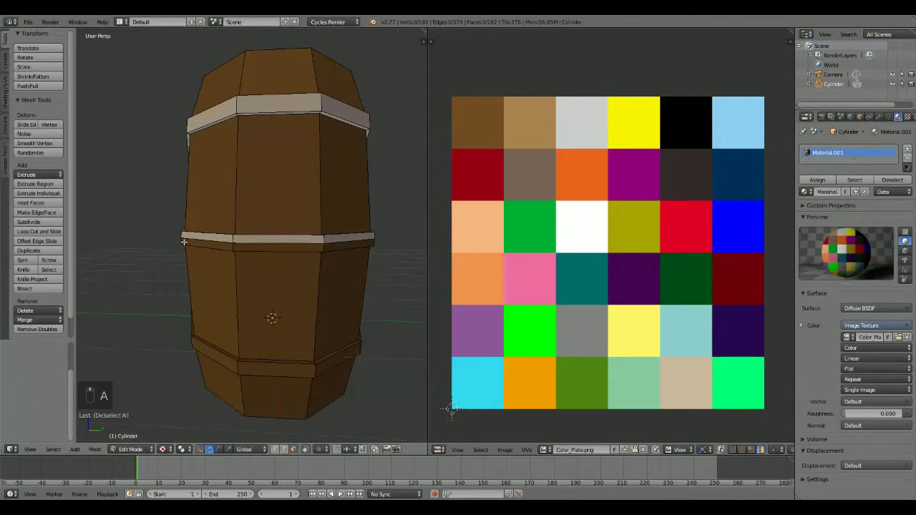
alt+right_click(184, 241)
alt+right_click(182, 240)
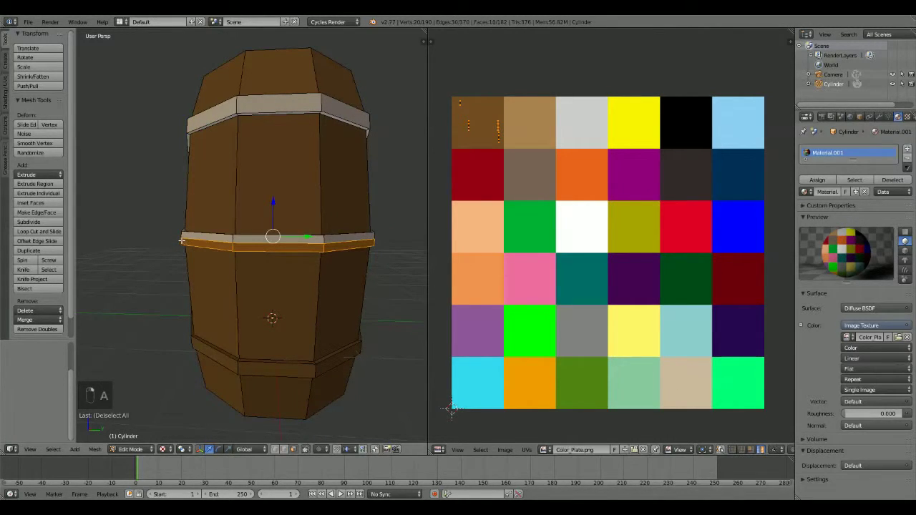
key(g)
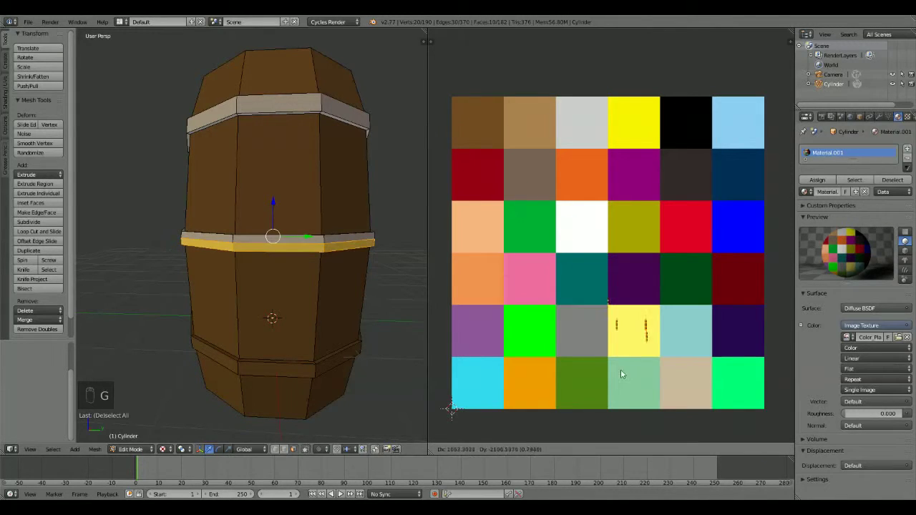
click(677, 424)
Step: Select the narrow underside face loop of the middle hoop and move its UVs onto the beige square
middle_drag(359, 335, 173, 211)
key(a)
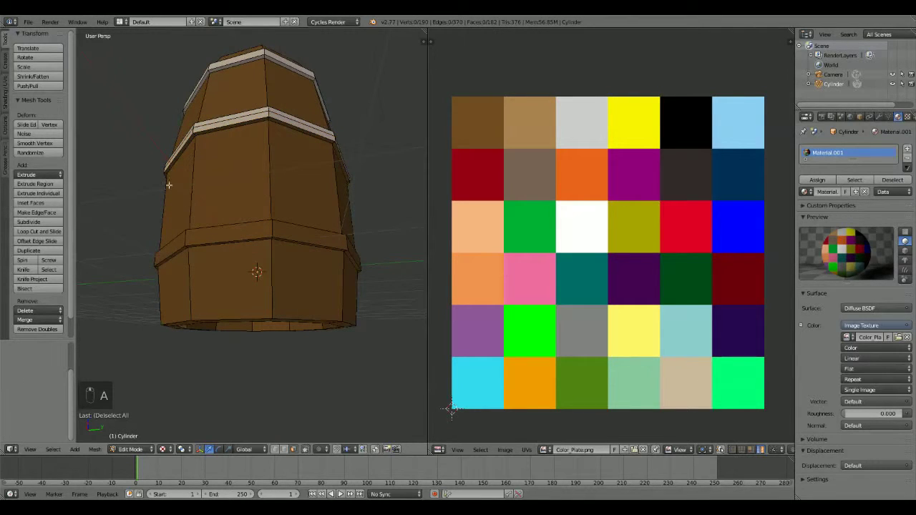
alt+right_click(167, 171)
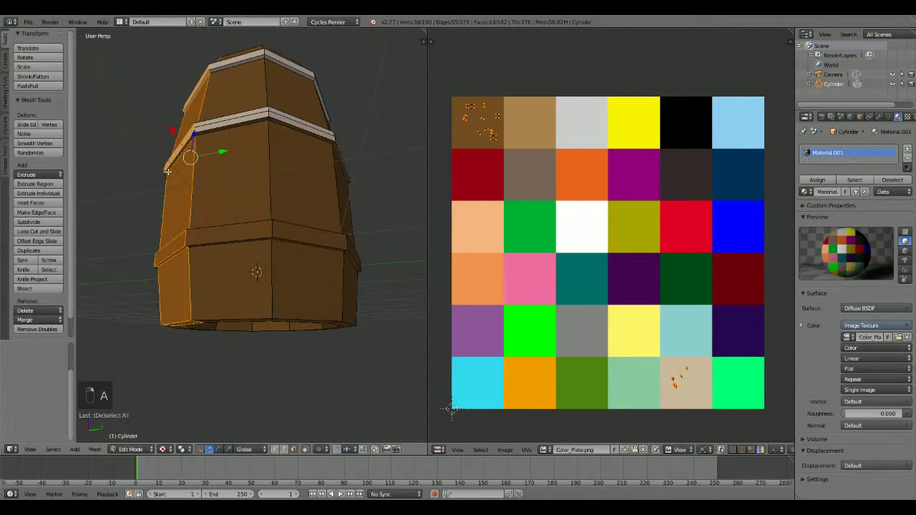
alt+right_click(166, 172)
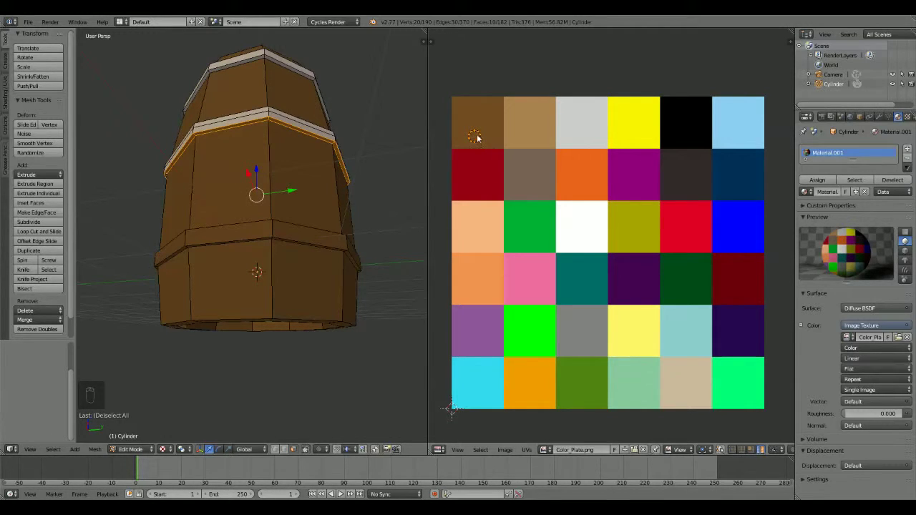
key(g)
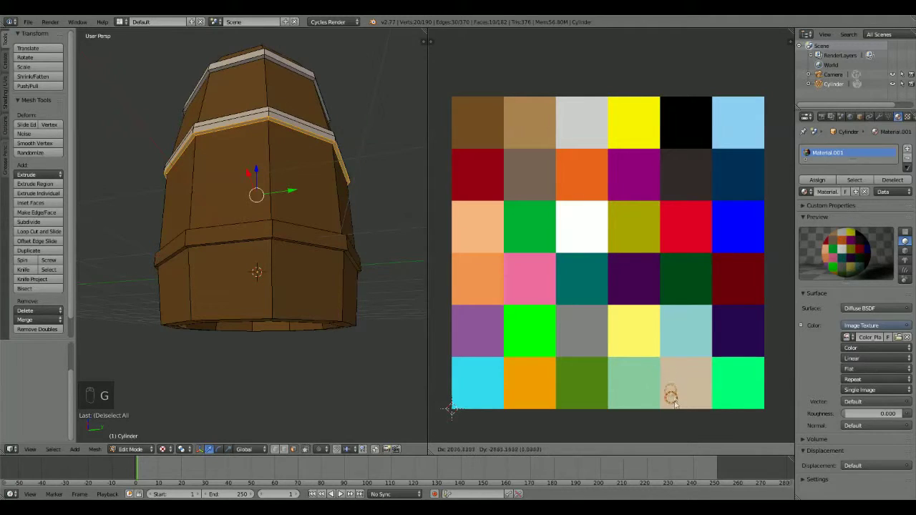
click(668, 395)
Step: Select the narrow upper edge face loop of the bottom hoop and move its UVs onto the beige square
key(a)
middle_drag(311, 251, 289, 276)
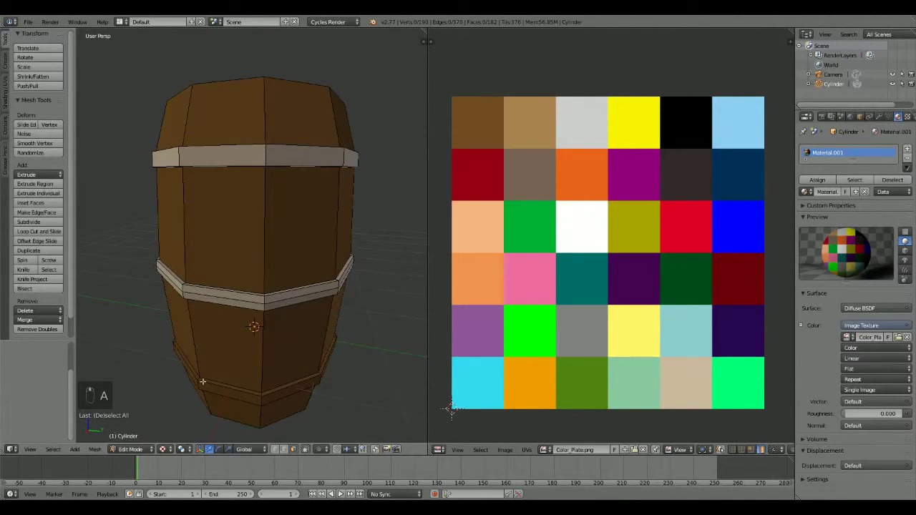
alt+right_click(173, 347)
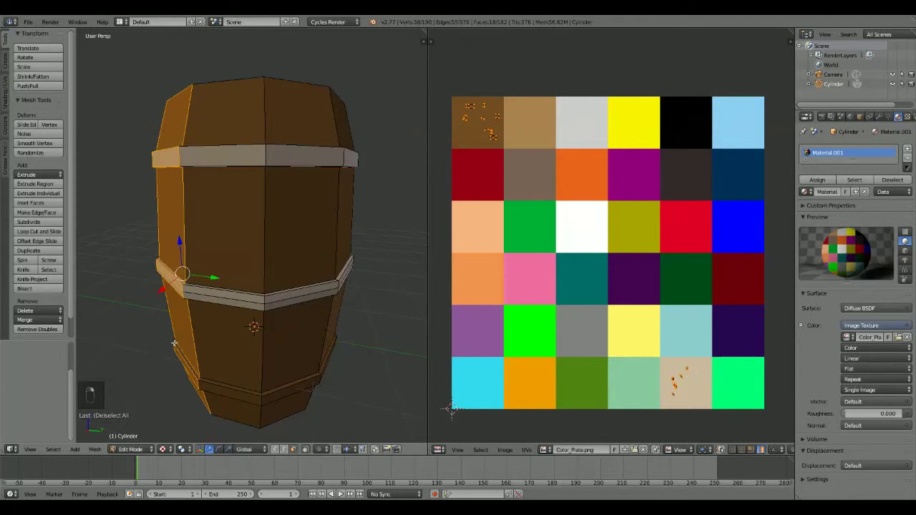
middle_drag(224, 273, 225, 229)
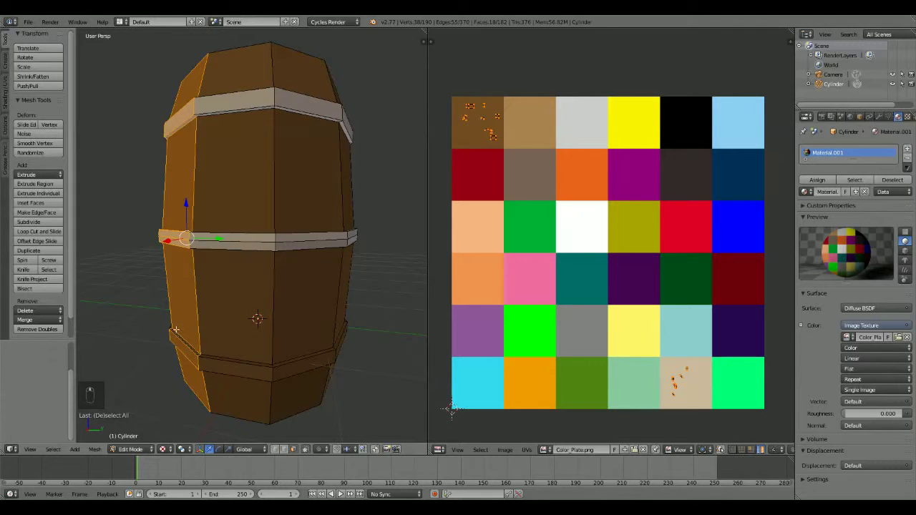
alt+right_click(171, 327)
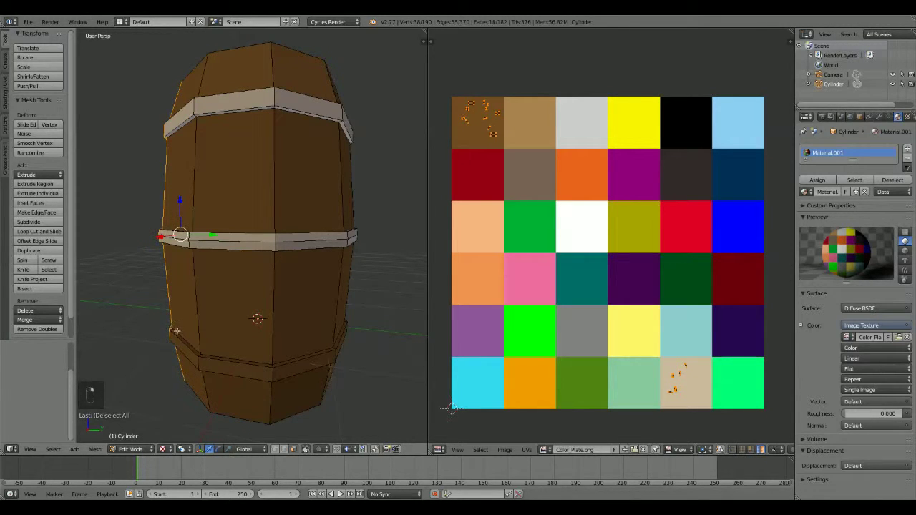
alt+right_click(171, 327)
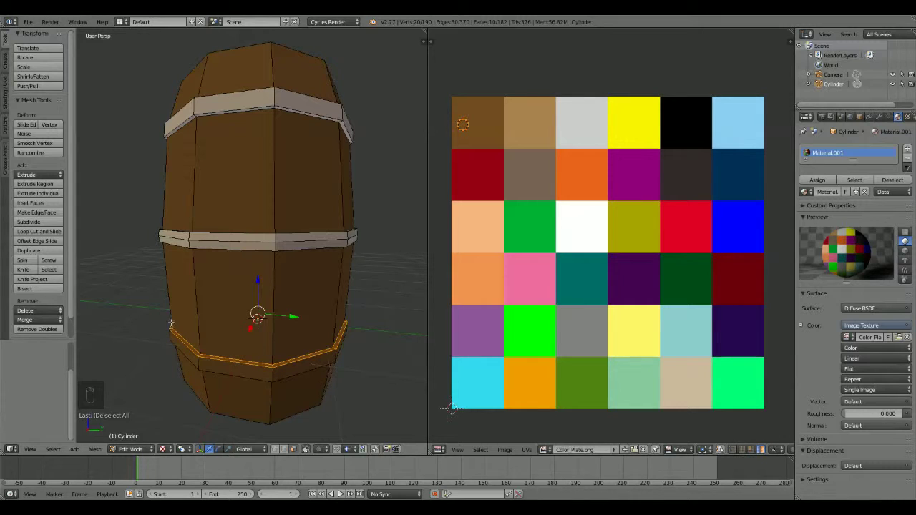
middle_drag(278, 308, 430, 236)
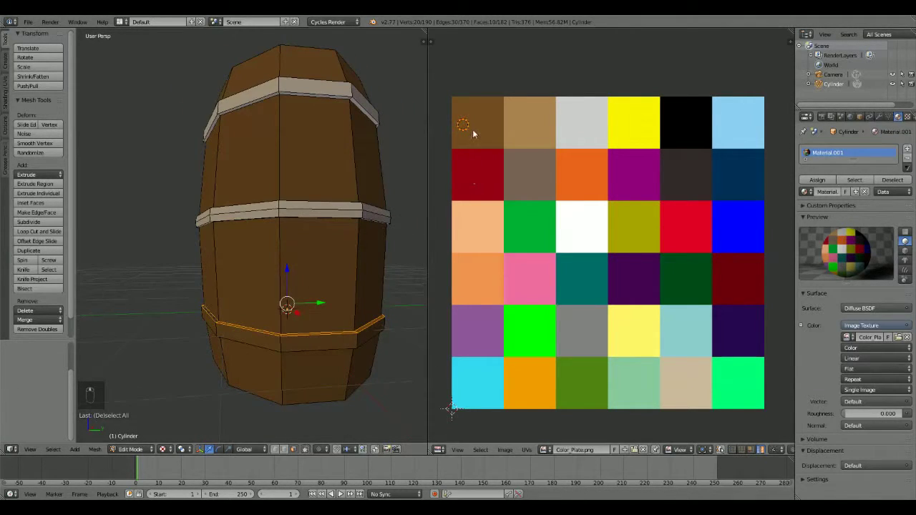
key(g)
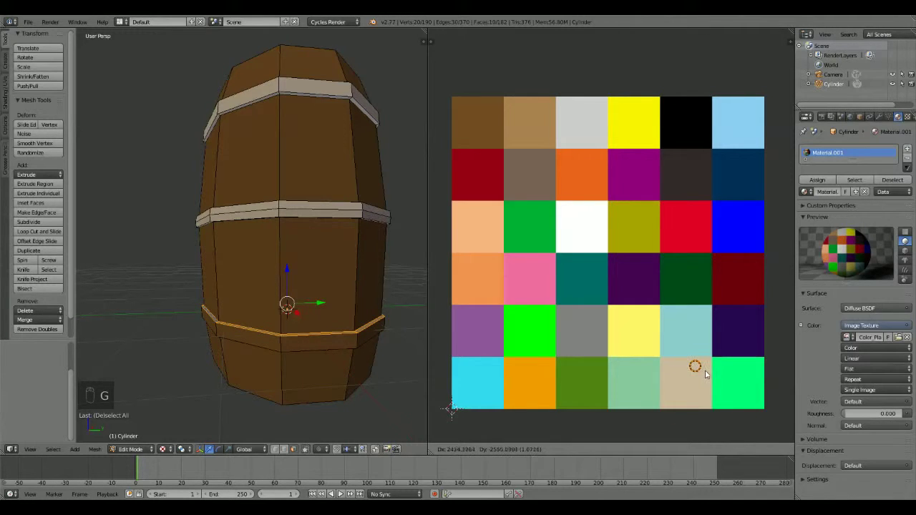
click(710, 375)
Step: Select only the outer face loop of the bottom hoop and move its UVs onto the beige square
mouse_move(317, 351)
middle_down()
mouse_move(306, 327)
mouse_move(310, 344)
middle_up()
key(a)
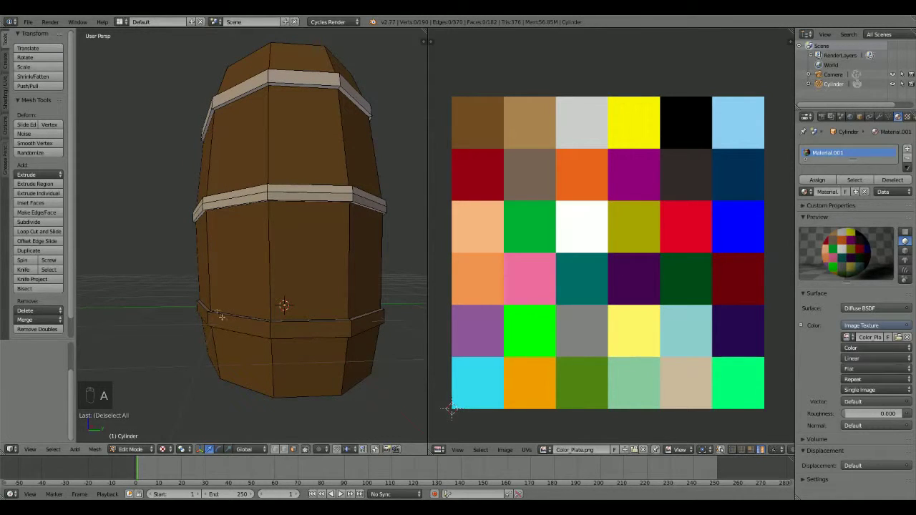
alt+right_click(199, 305)
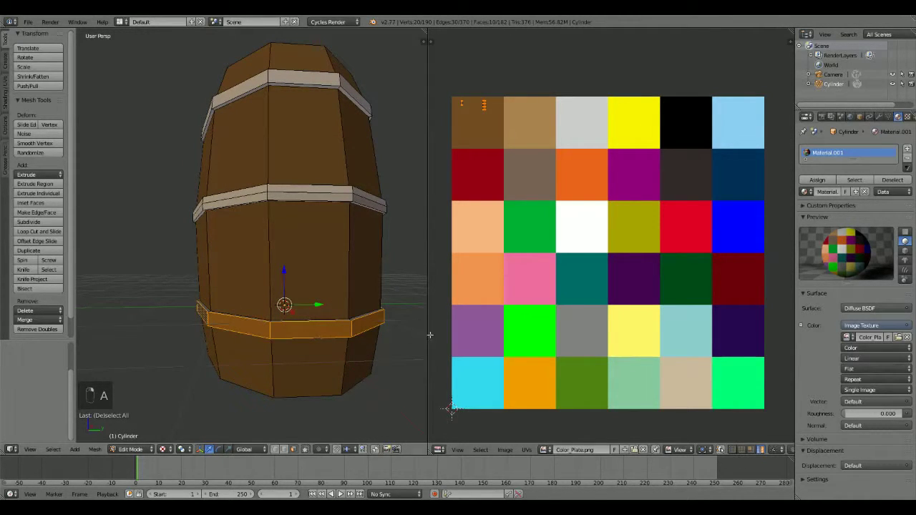
key(g)
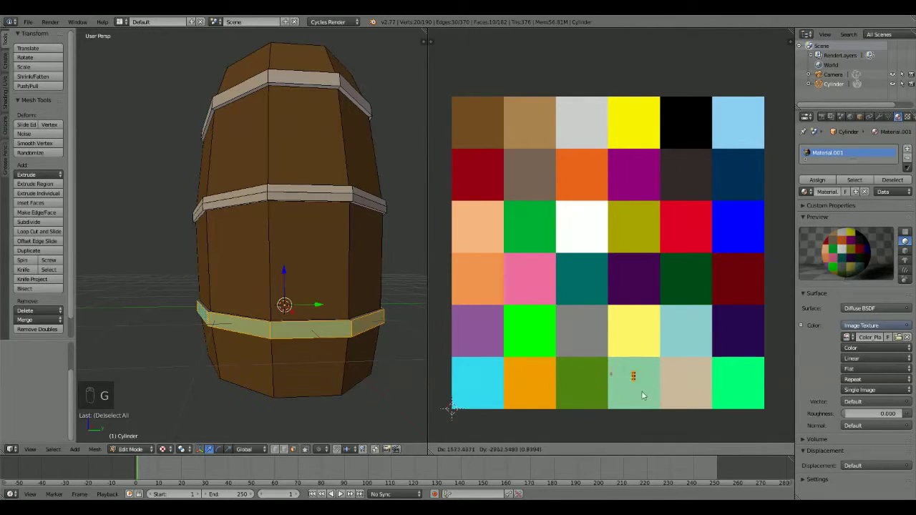
click(693, 413)
Step: Select the narrow underside face loop of the bottom hoop and move its UVs onto the beige square
key(a)
middle_drag(272, 214, 231, 239)
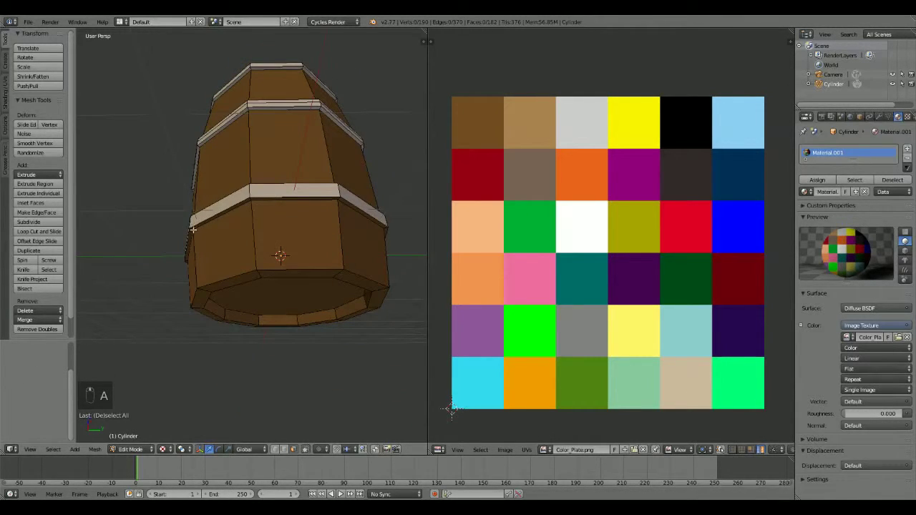
alt+right_click(187, 258)
alt+right_click(186, 260)
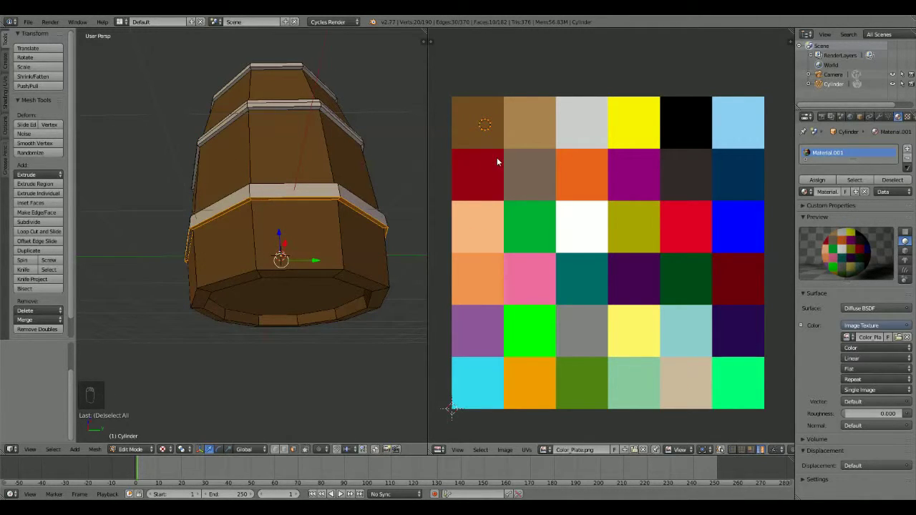
key(g)
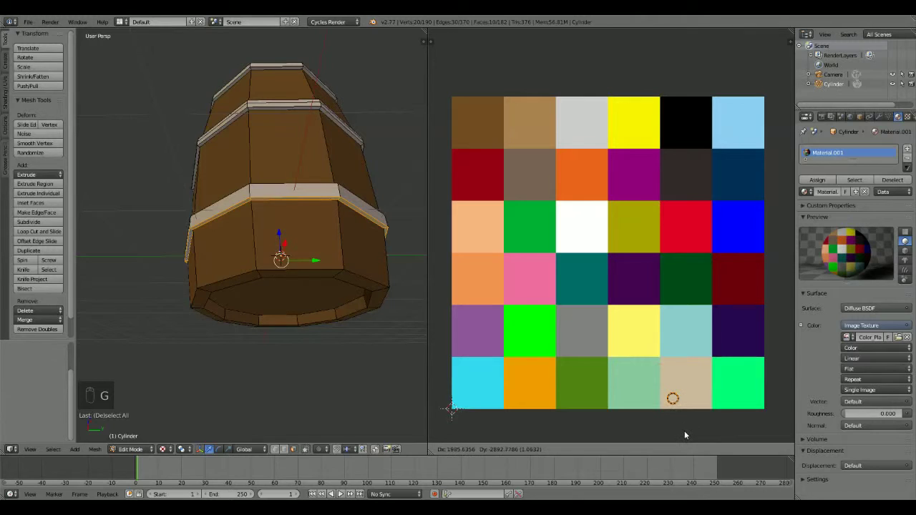
click(684, 431)
Step: Deselect the mesh and inspect the textured barrel in Object Mode
mouse_move(284, 365)
middle_down()
mouse_move(272, 276)
mouse_move(284, 348)
middle_up()
key(a)
middle_drag(264, 223, 295, 240)
scroll(258, 275, down, 3)
key(a)
key(a)
key(Tab)
key(a)
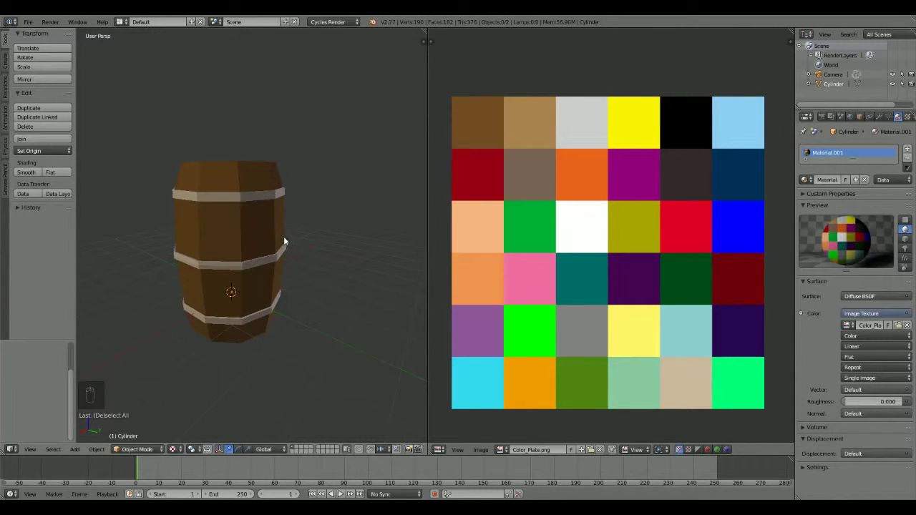
key(a)
Step: Select only the wood UV islands, move them onto the light brown square, and inspect the barrel deselected in Object Mode
key(Tab)
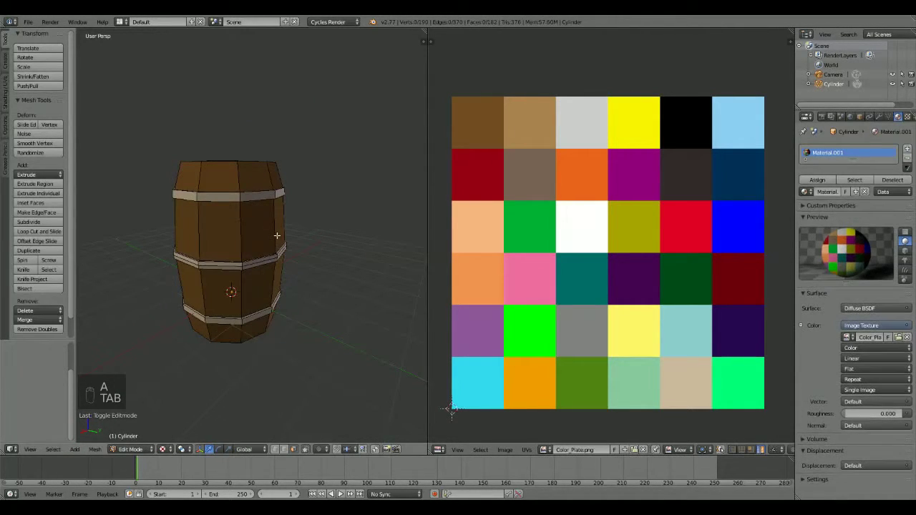
key(a)
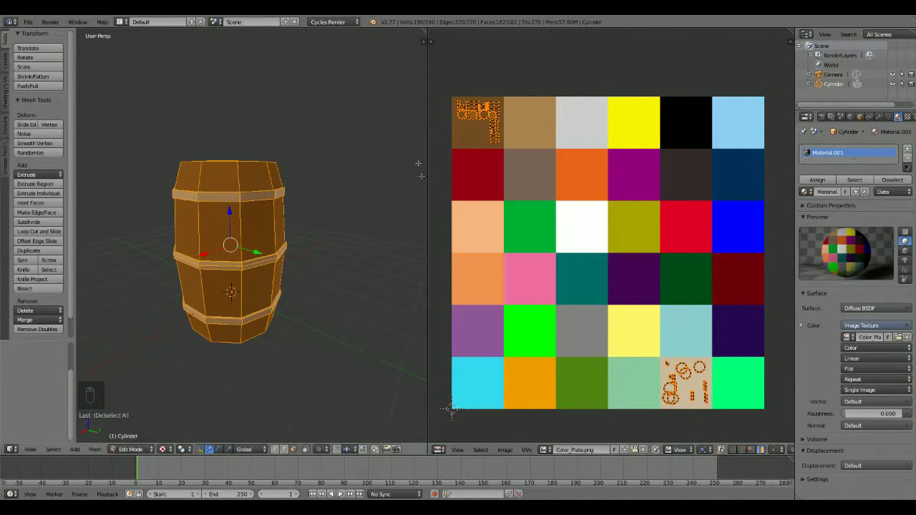
key(a)
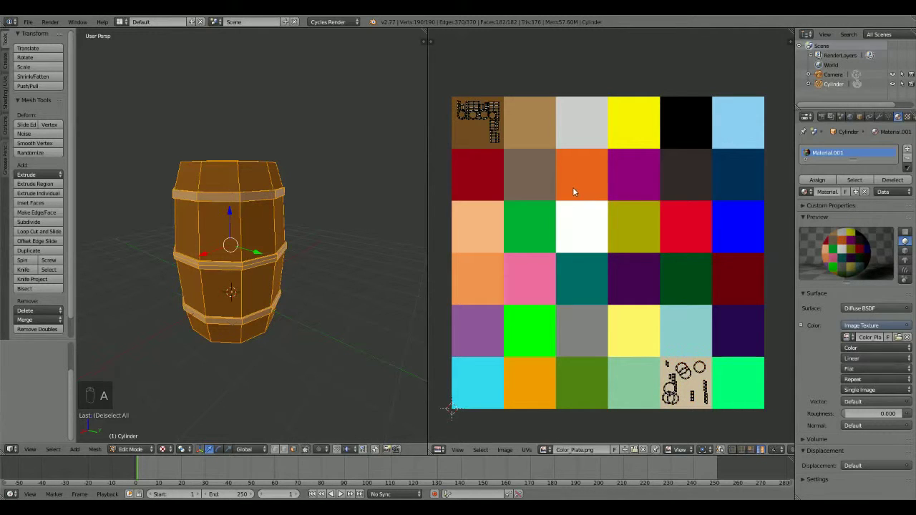
key(b)
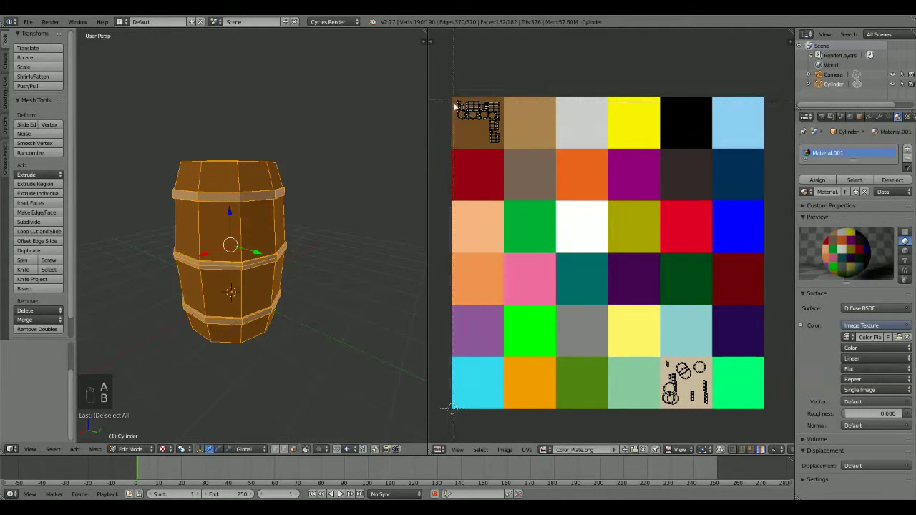
drag(445, 85, 529, 181)
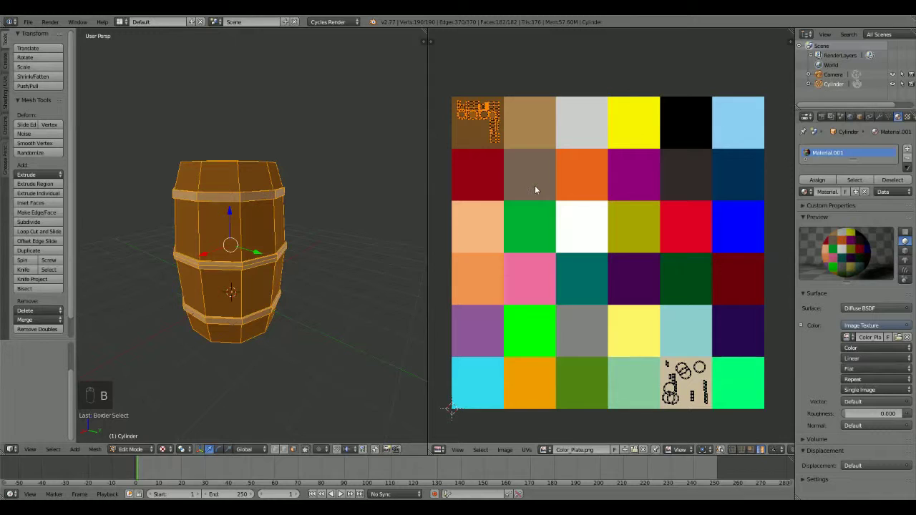
key(g)
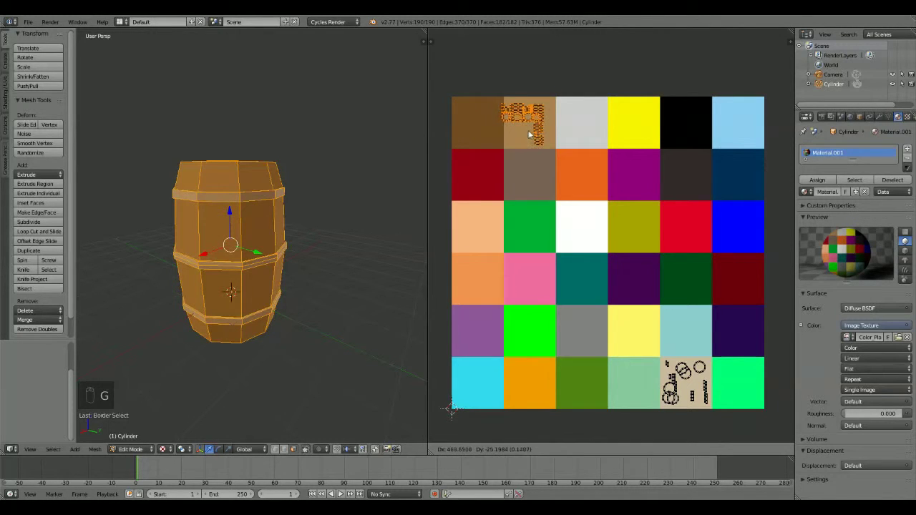
click(535, 135)
key(Tab)
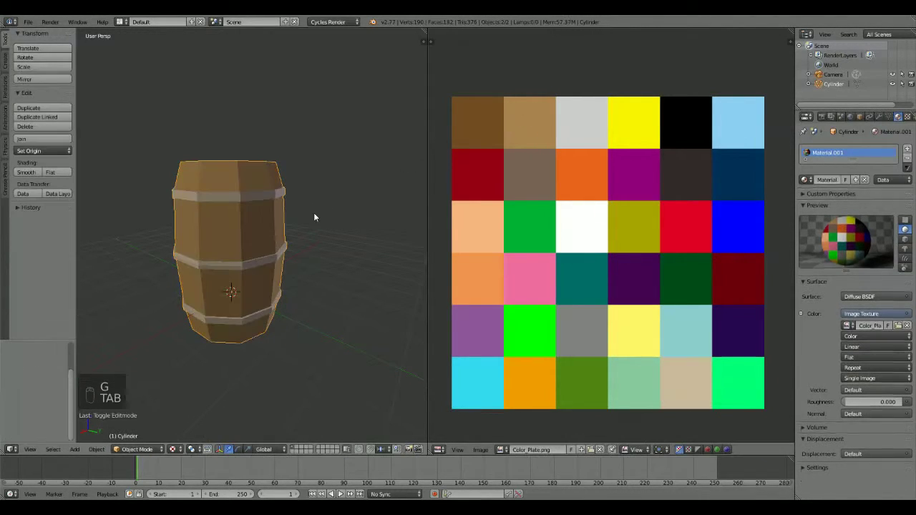
middle_drag(330, 269, 301, 267)
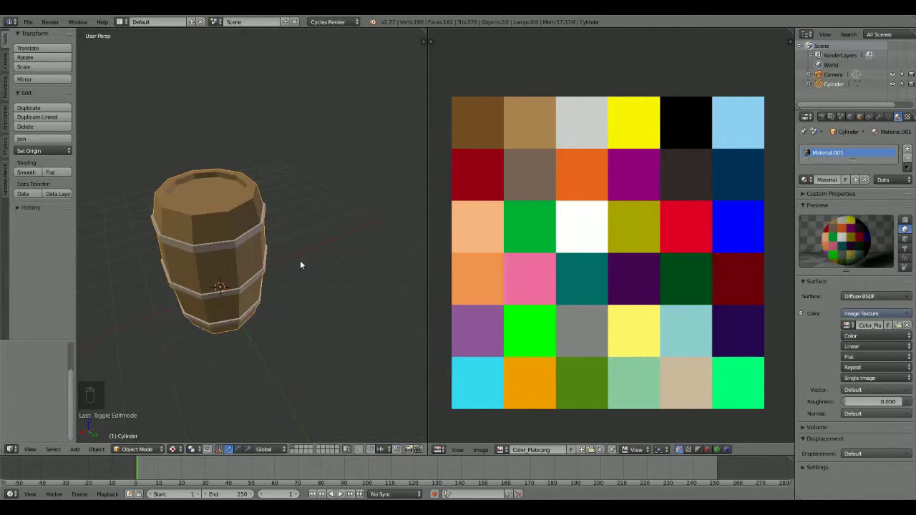
key(a)
middle_drag(300, 259, 313, 211)
Step: Move the selected wood UVs onto the grey-brown square and check the barrel in Object Mode
key(Tab)
key(g)
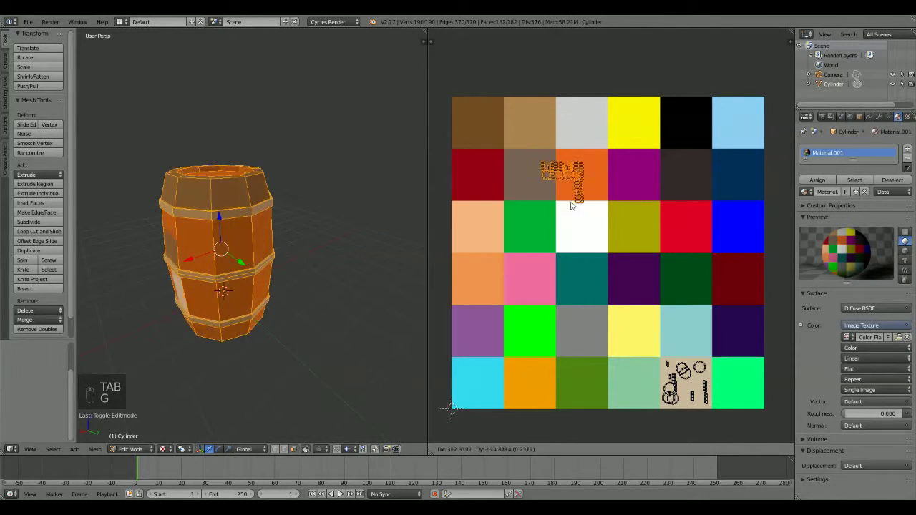
click(537, 203)
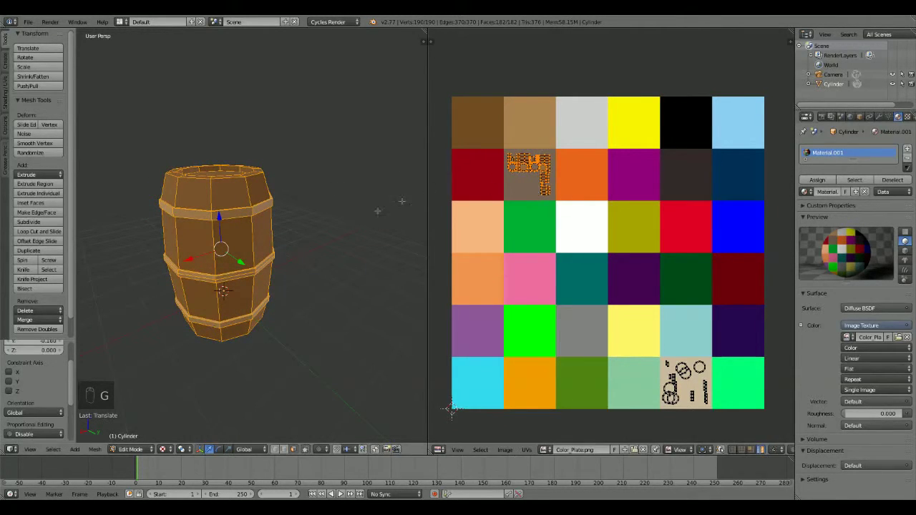
key(Tab)
middle_drag(347, 225, 298, 208)
Step: Move the wood UVs back onto the dark brown square and view the barrel in Object Mode
key(Tab)
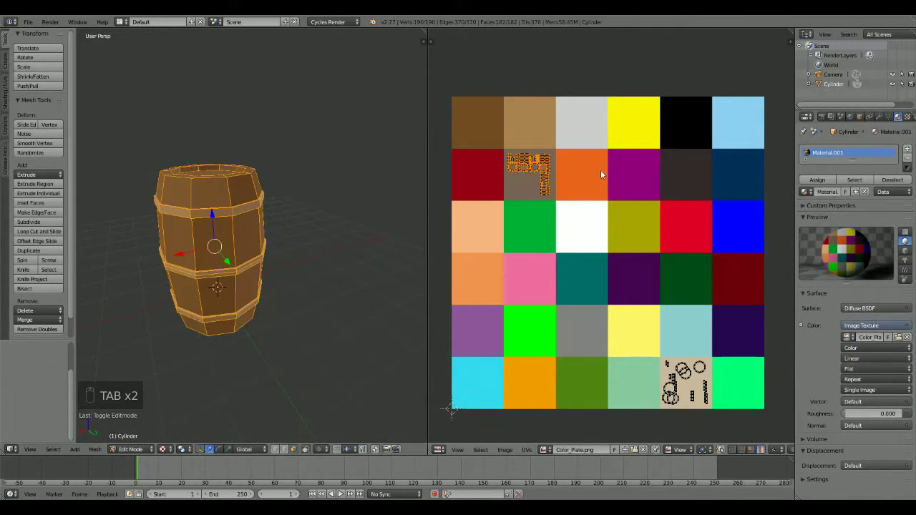
key(g)
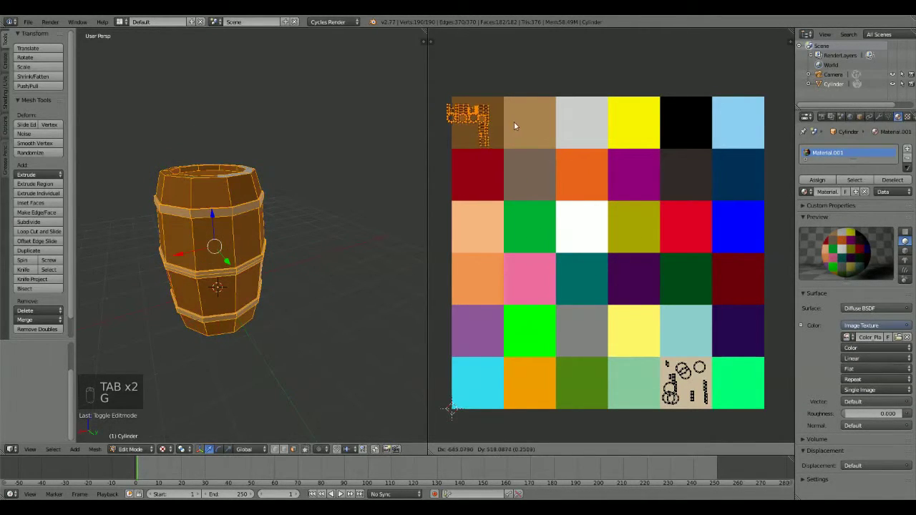
click(520, 121)
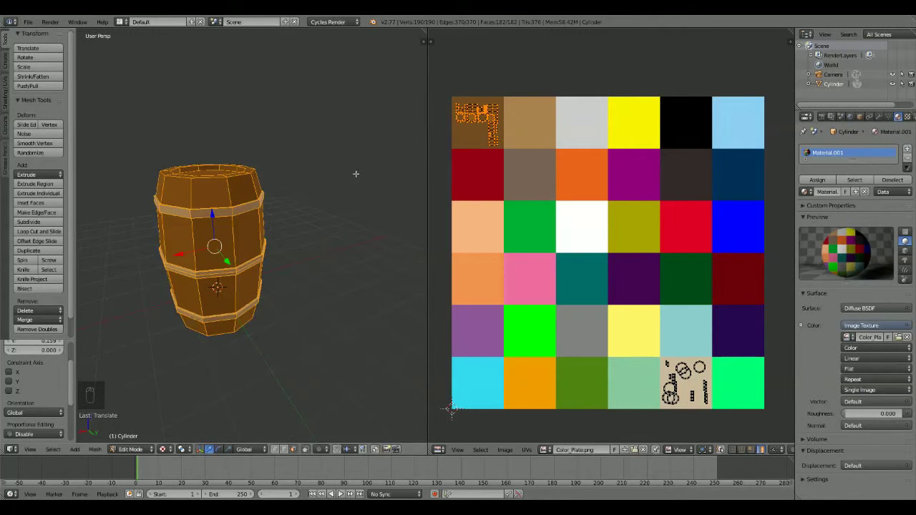
key(Tab)
middle_drag(355, 173, 309, 188)
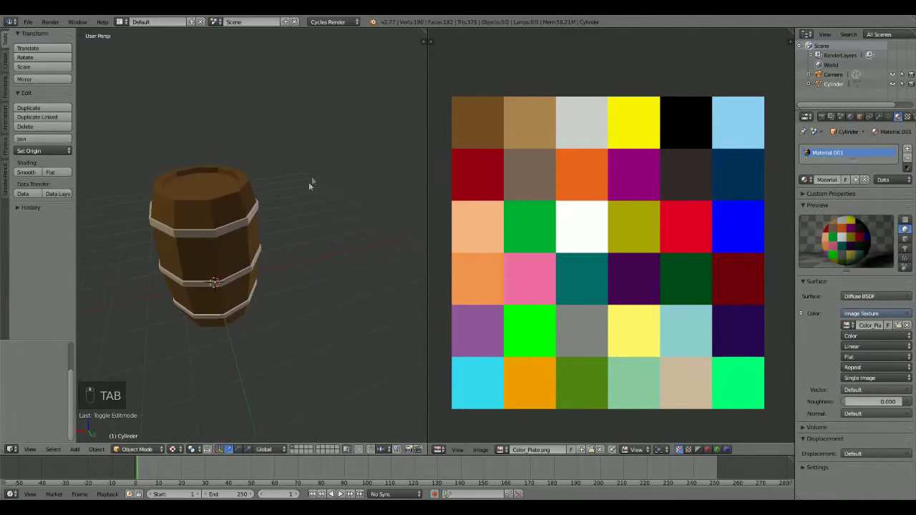
Step: Select only the hoop UV islands, move them onto the mid-grey square, and check the barrel in Object Mode
key(Tab)
key(a)
key(a)
key(a)
key(b)
drag(637, 327, 732, 423)
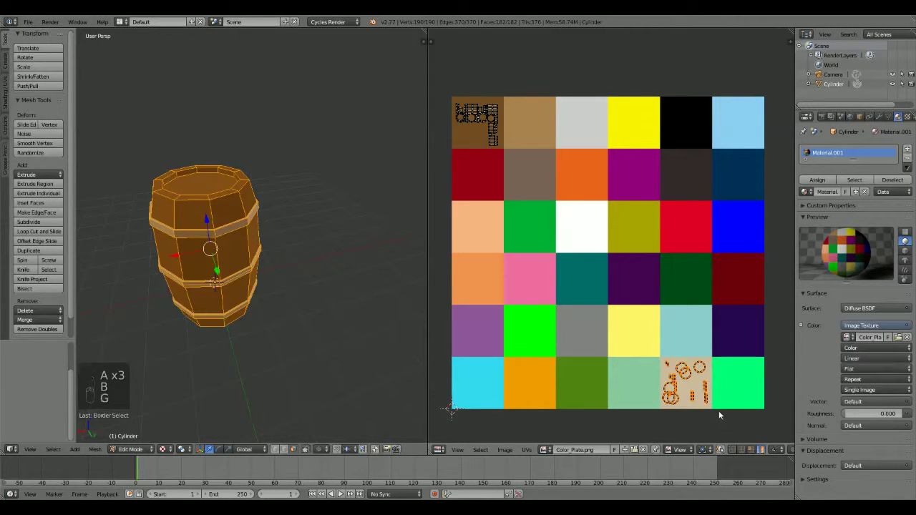
key(g)
click(617, 363)
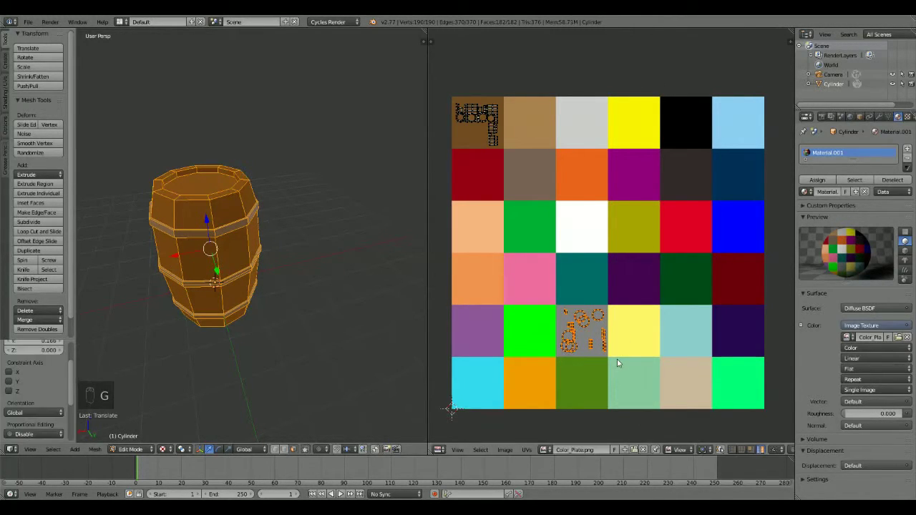
key(Tab)
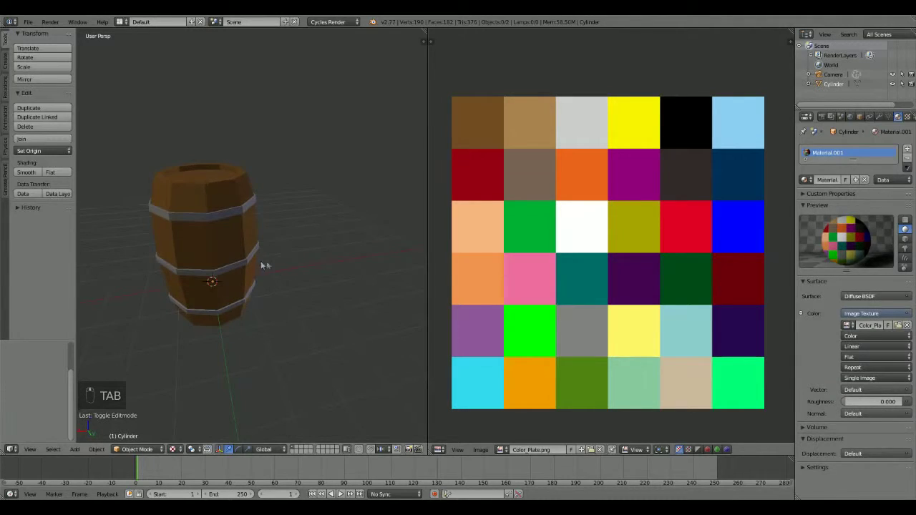
Step: Move the selected hoop UVs onto the dark charcoal square and inspect the barrel in Object Mode
key(Tab)
key(g)
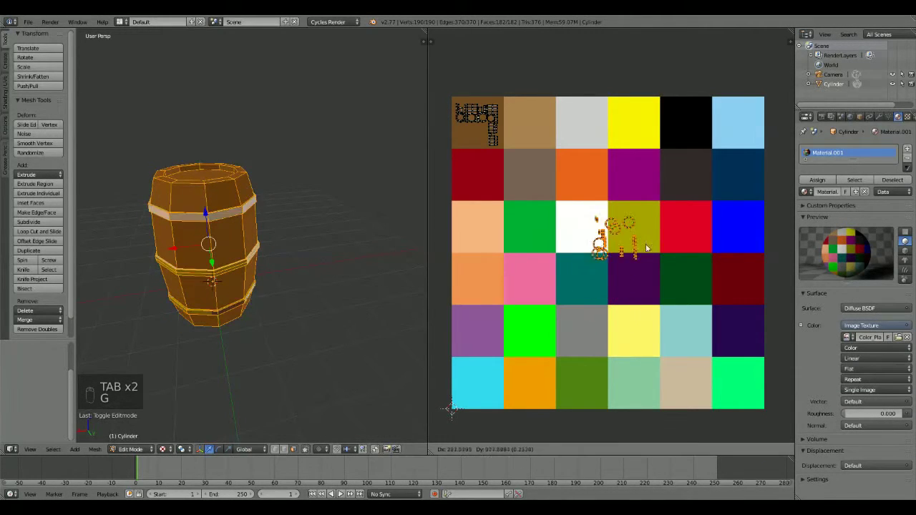
click(712, 188)
key(Tab)
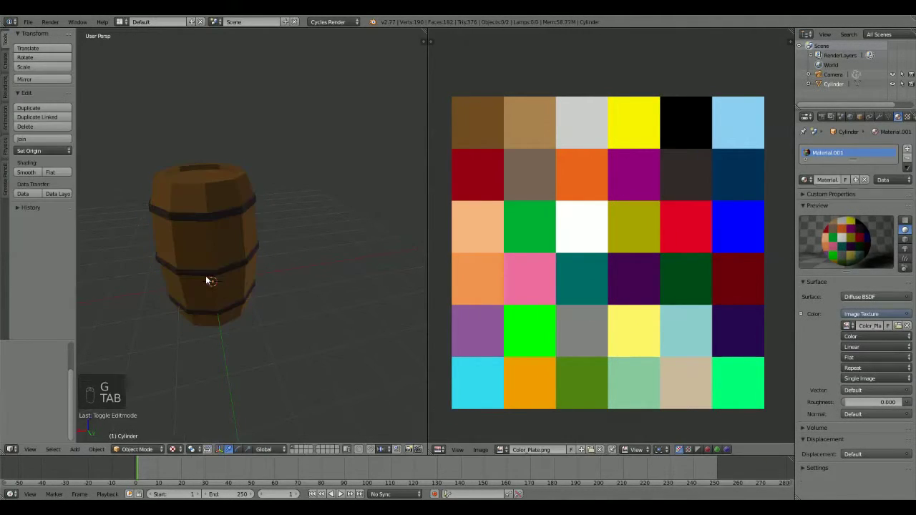
middle_drag(235, 280, 249, 294)
Step: Move the selected hoop UVs onto the pink square and preview the barrel in Object Mode
key(Tab)
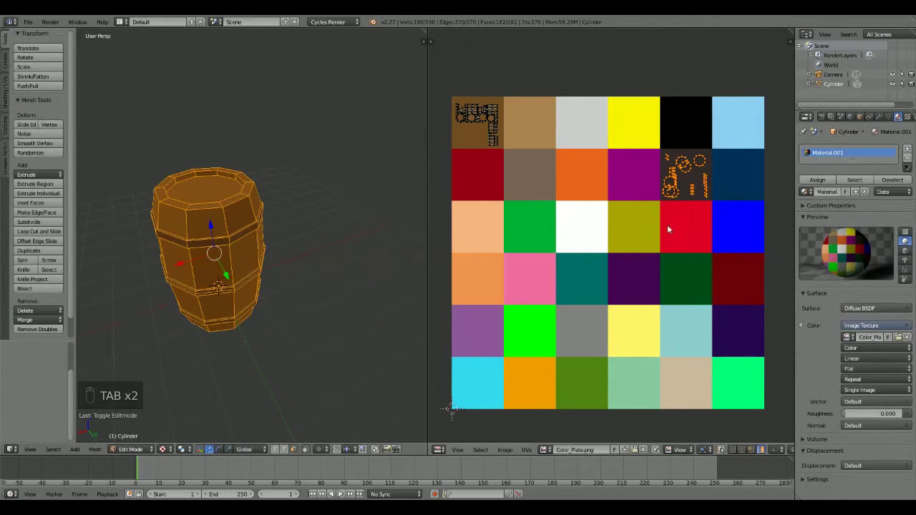
key(g)
click(544, 304)
key(Tab)
Step: Move the hoop UVs back onto the beige square and return to Object Mode to view the barrel
key(Tab)
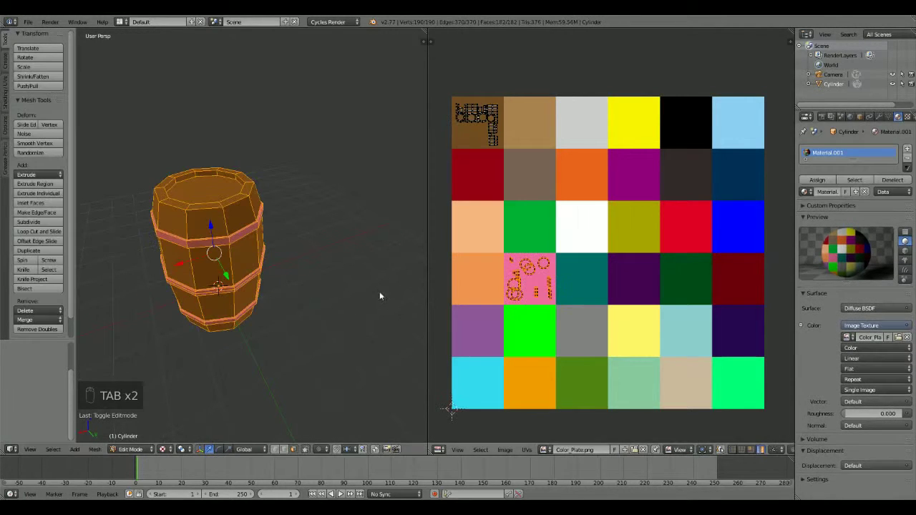
key(g)
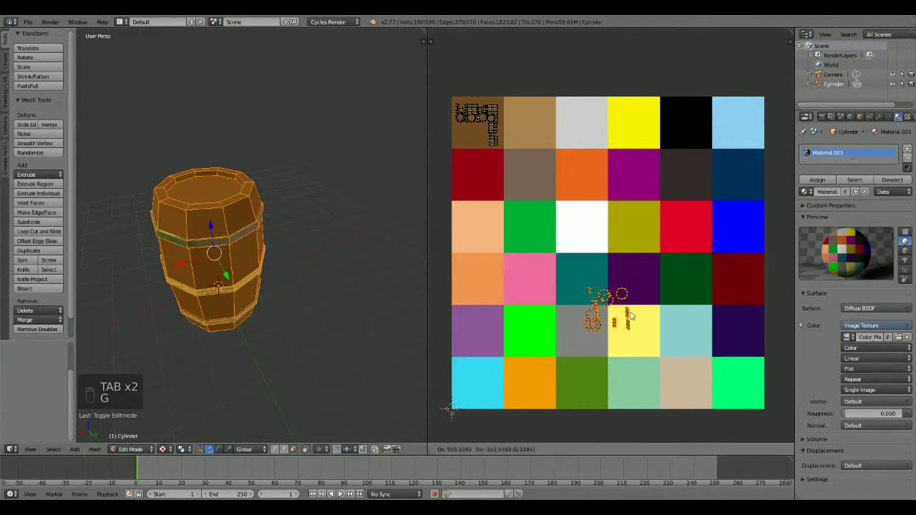
click(699, 378)
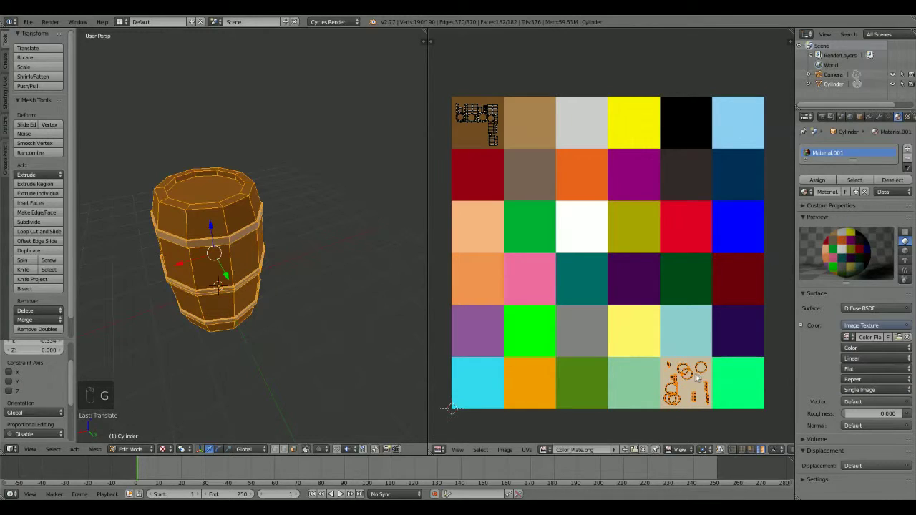
key(Tab)
middle_drag(339, 242, 83, 248)
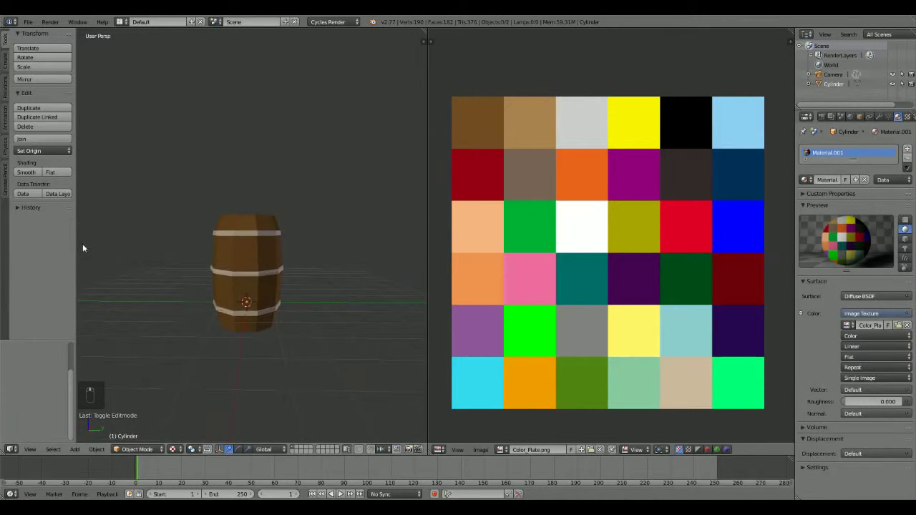
Step: Inspect the finished barrel from several angles, both selected and deselected
middle_drag(236, 270, 243, 323)
right_click(250, 296)
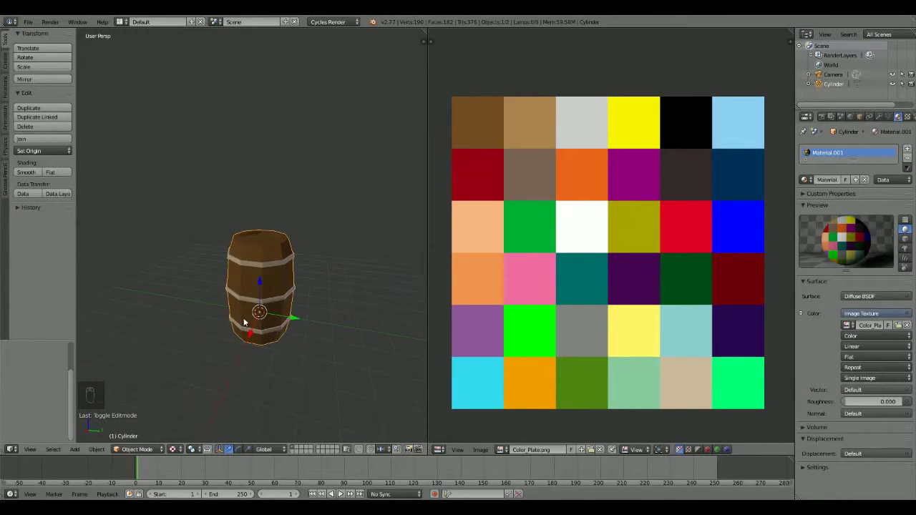
middle_drag(184, 311, 272, 270)
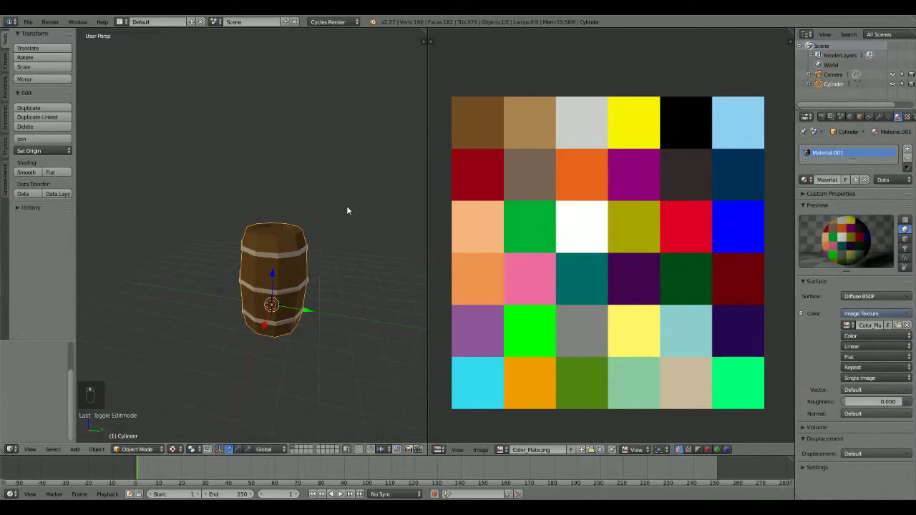
middle_drag(284, 304, 268, 322)
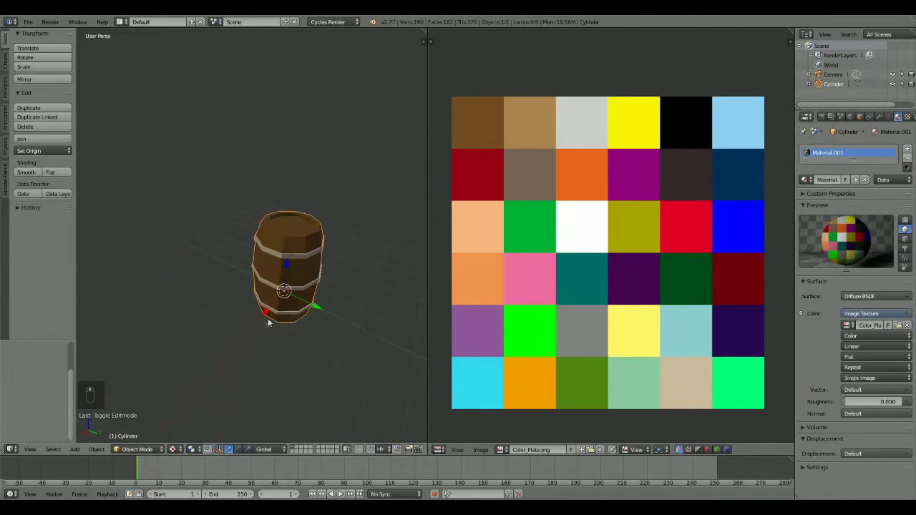
middle_drag(259, 279, 281, 282)
key(a)
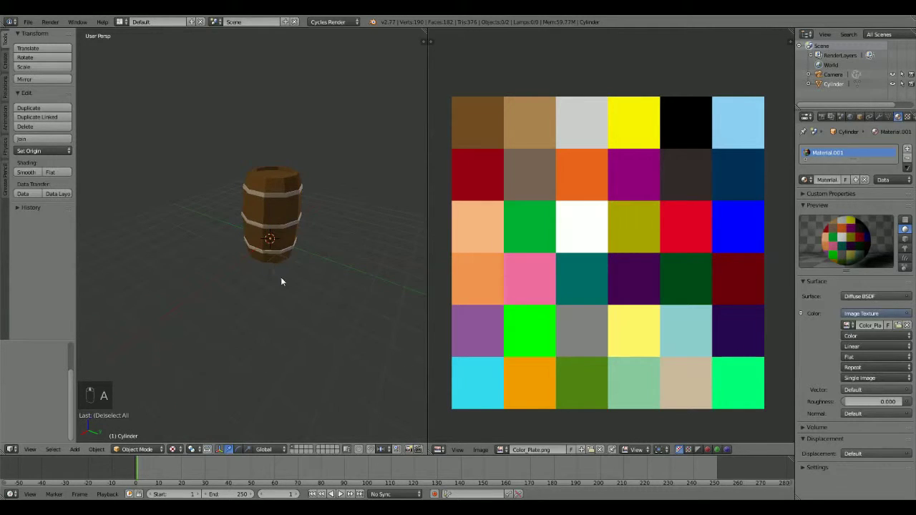
click(75, 450)
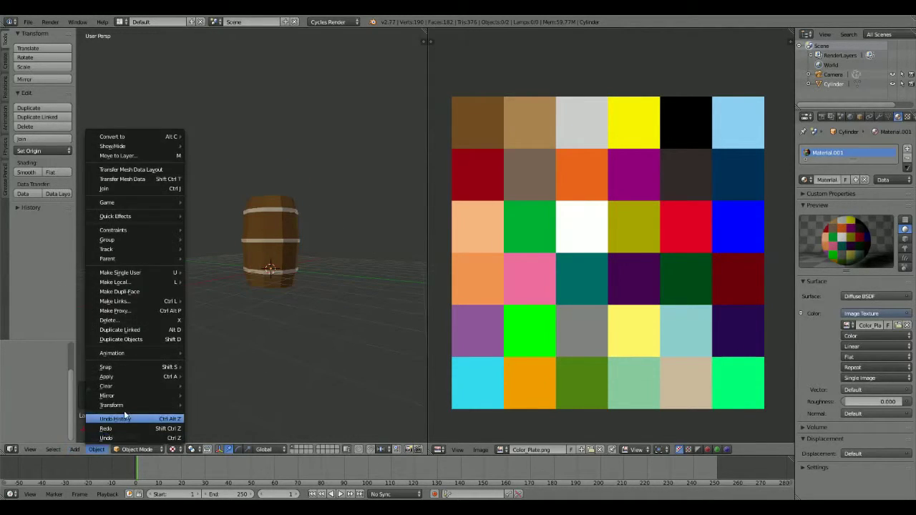
mouse_move(88, 439)
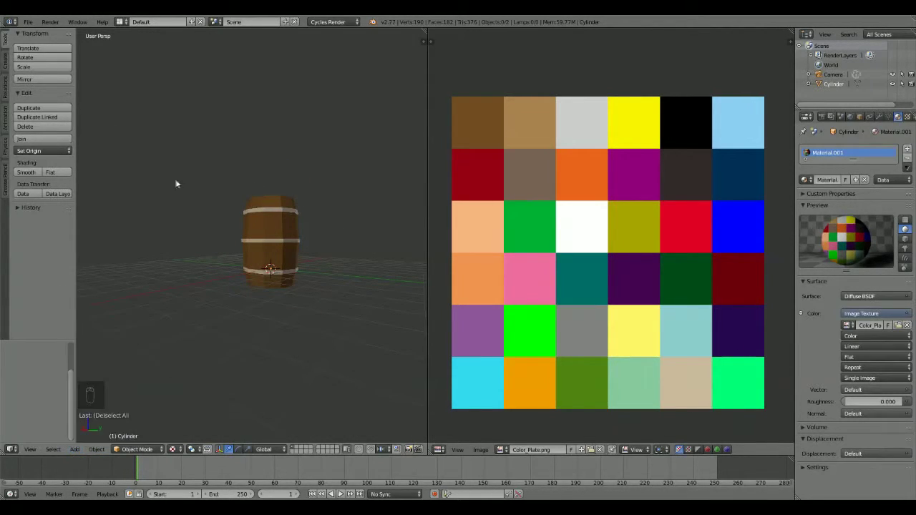
Step: Add a plane mesh and lower it about 1.1 units along the Z axis to the barrel's base
middle_drag(307, 284, 299, 308)
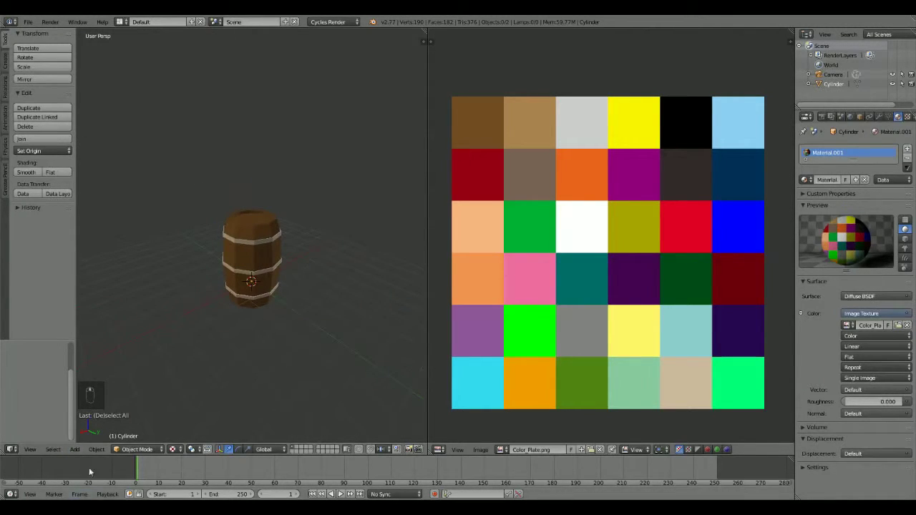
click(75, 449)
mouse_move(89, 437)
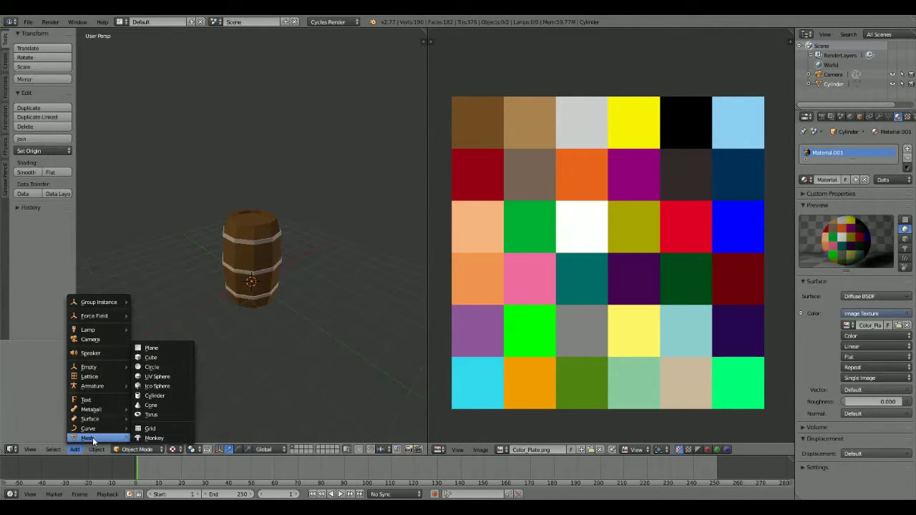
click(155, 347)
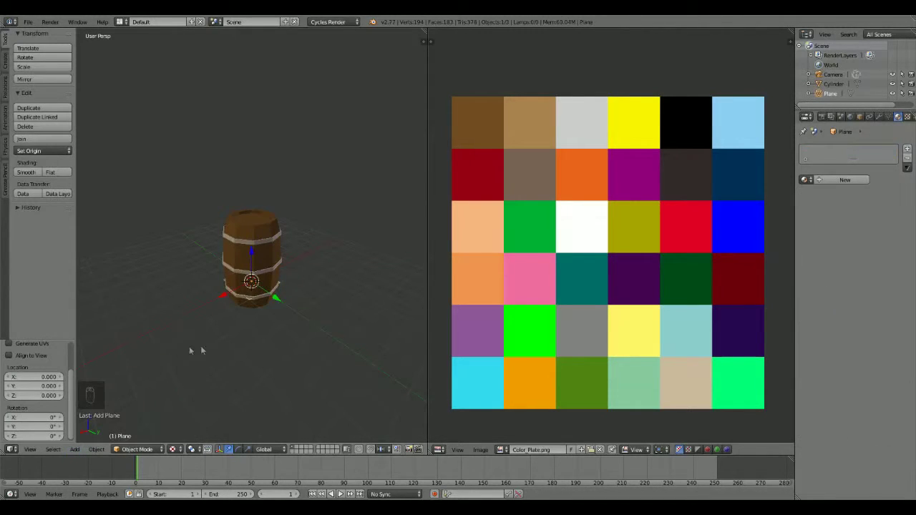
key(g)
key(z)
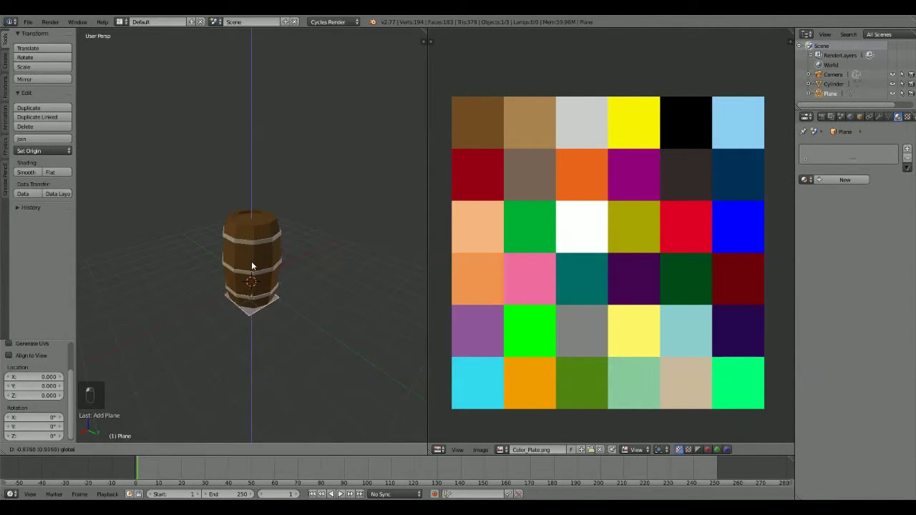
click(251, 269)
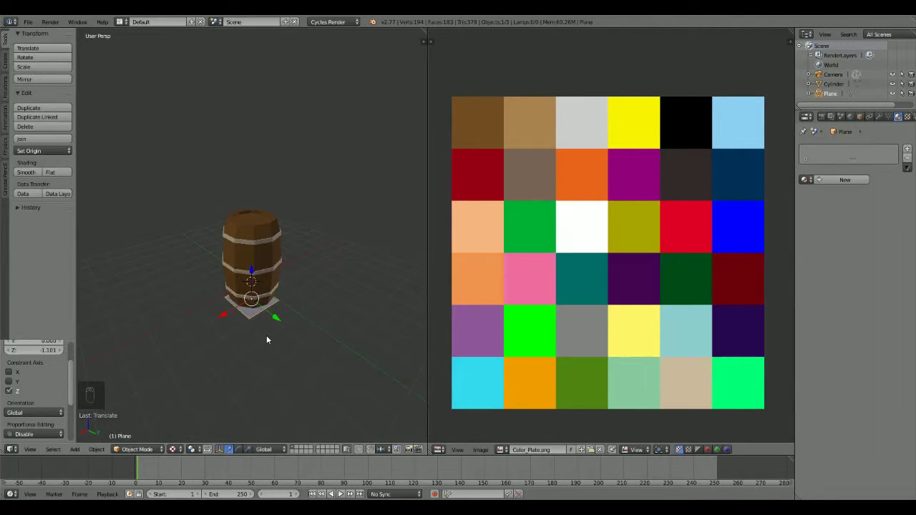
Step: Scale the ground plane uniformly by a factor of 100
key(s)
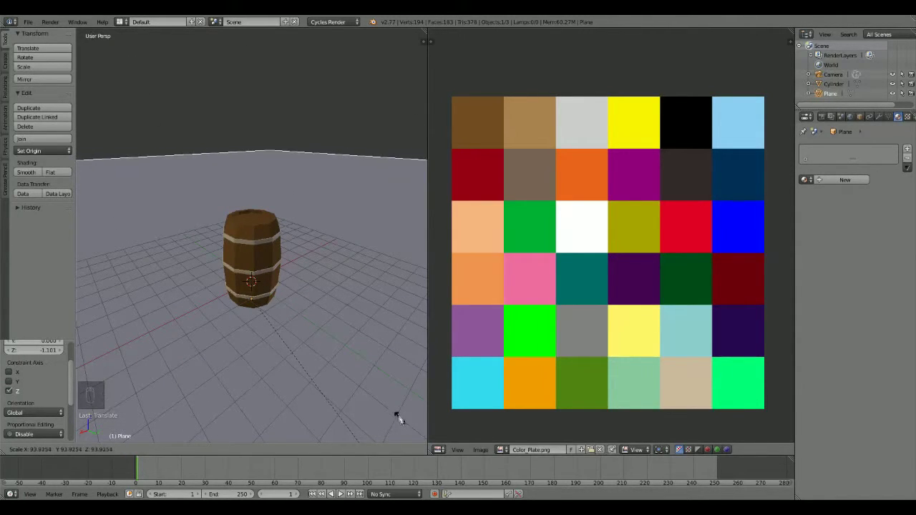
text(100)
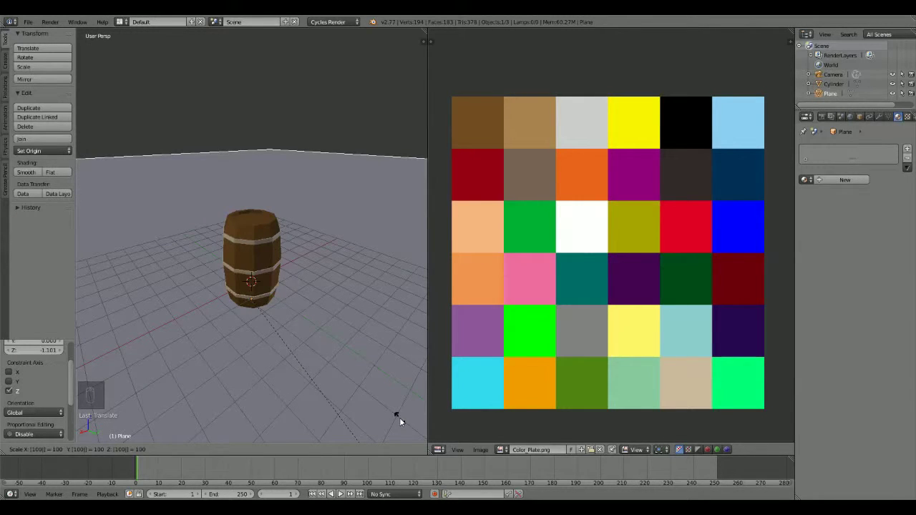
key(Return)
Step: Raise the ground plane about 0.37 units along Z to meet the barrel's underside, and deselect everything
middle_drag(336, 407, 244, 316)
key(g)
key(z)
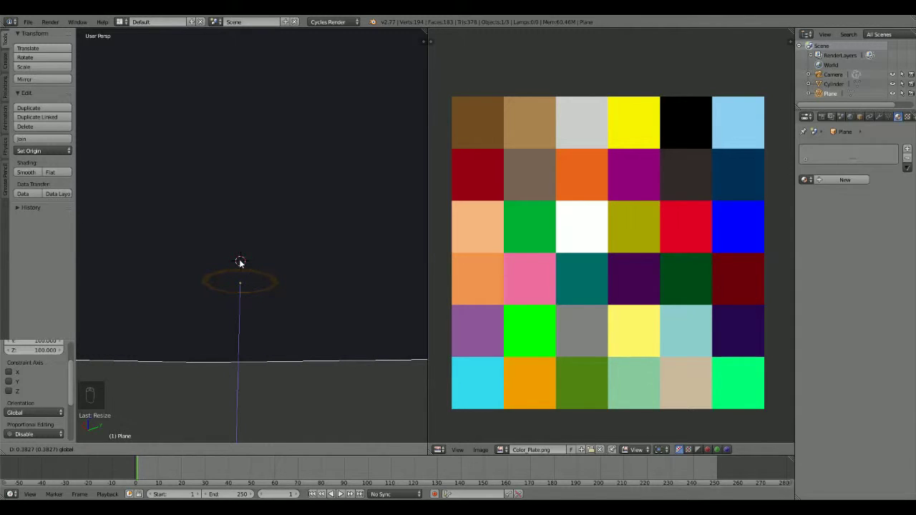
click(240, 262)
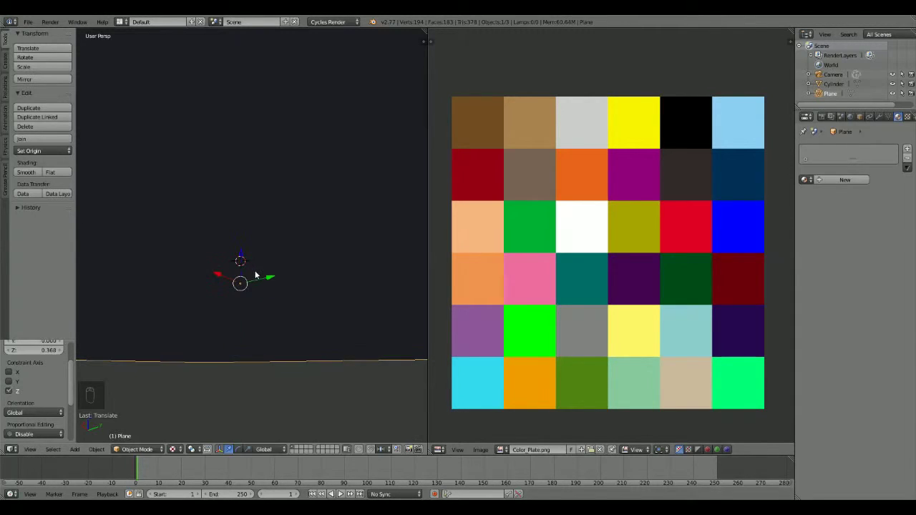
middle_drag(259, 271, 271, 307)
key(a)
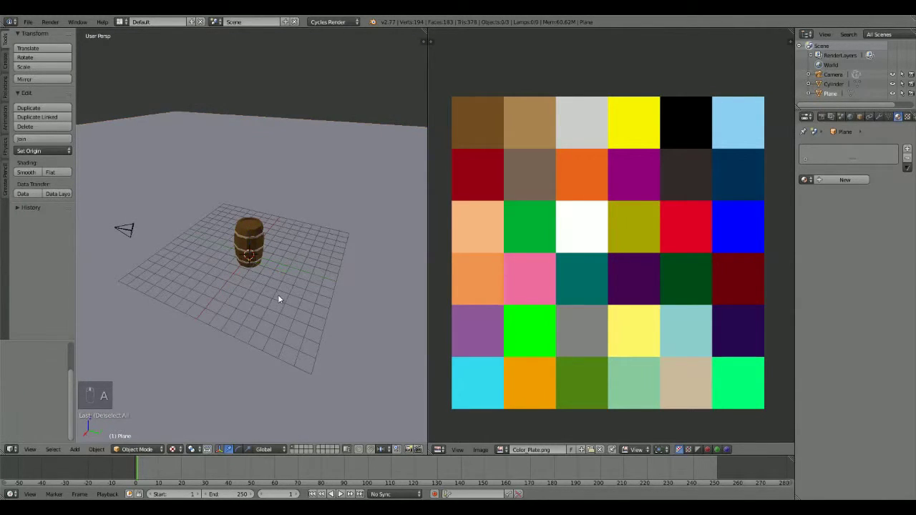
Step: Add a Sun lamp and move it high above the barrel and off to one side along X and Y
middle_drag(266, 254, 262, 284)
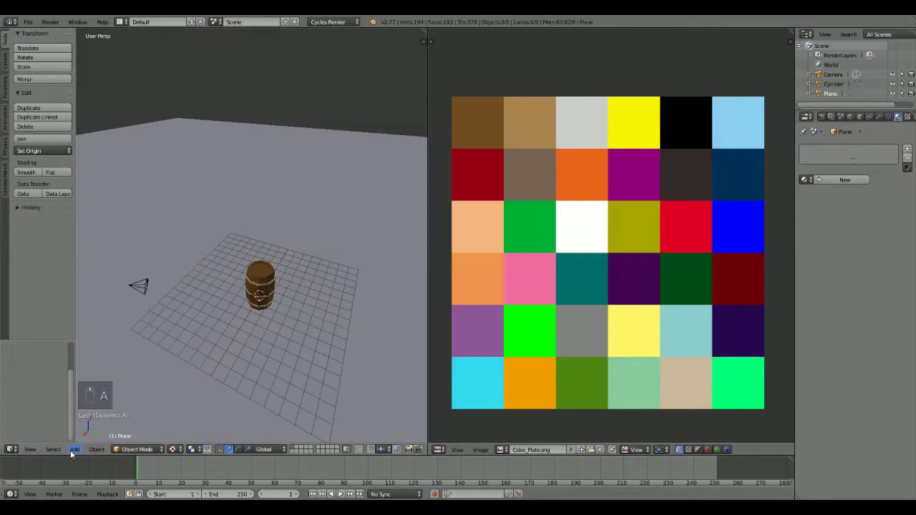
click(74, 450)
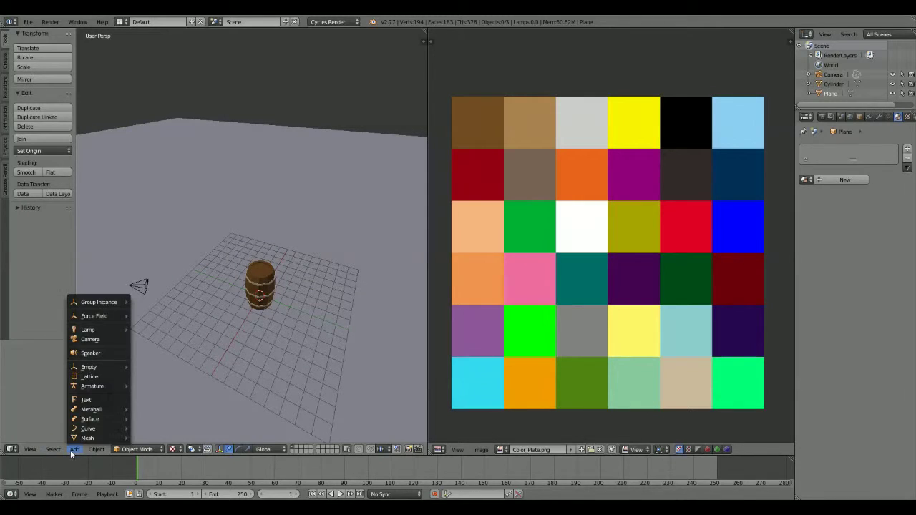
mouse_move(93, 331)
click(155, 339)
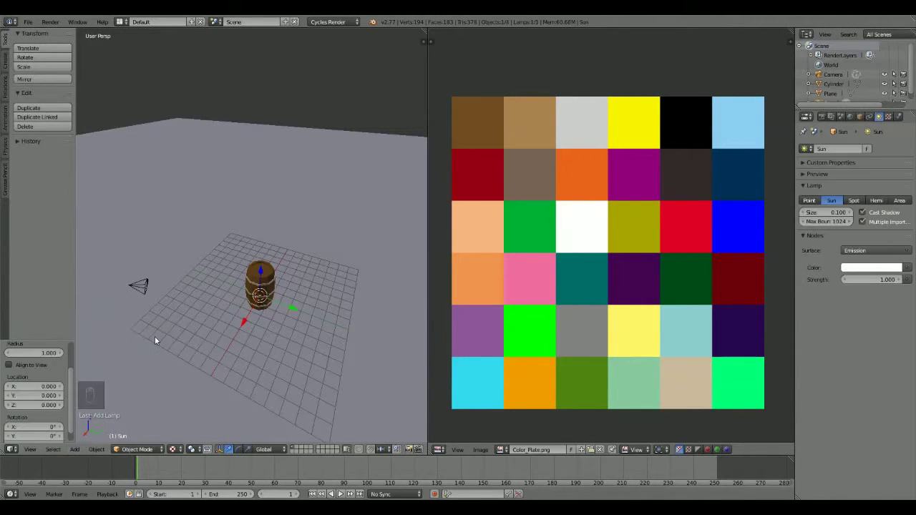
drag(261, 274, 268, 73)
middle_drag(268, 73, 258, 136)
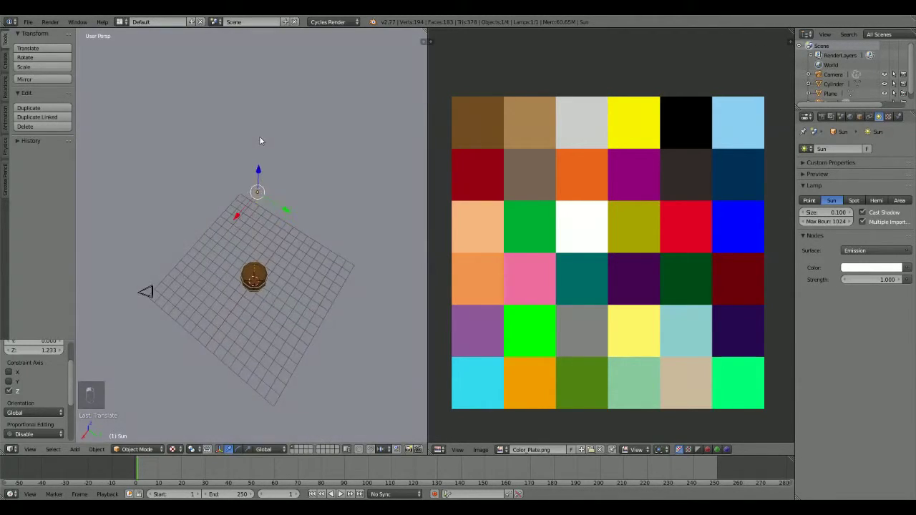
drag(244, 216, 147, 293)
middle_drag(174, 309, 202, 265)
middle_drag(202, 324, 201, 342)
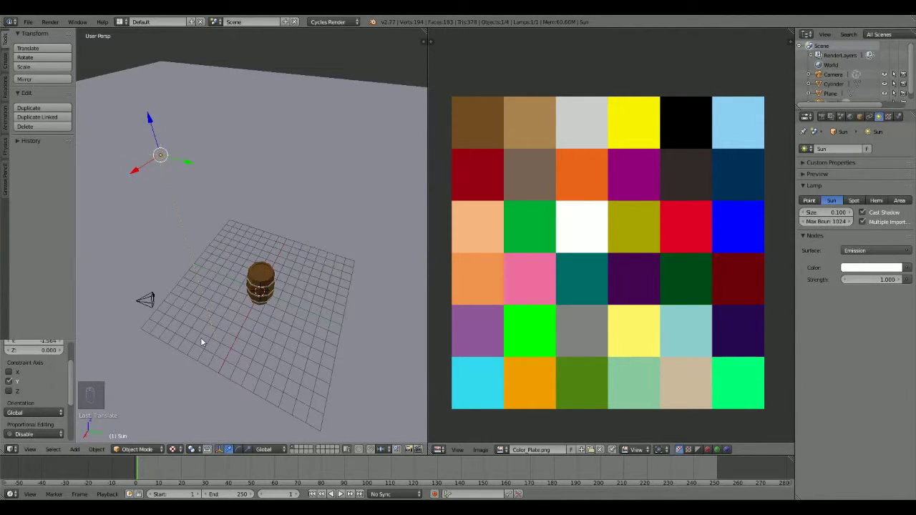
Step: Rotate the Sun lamp around the global X axis and around the global Z axis to angle its light
key(r)
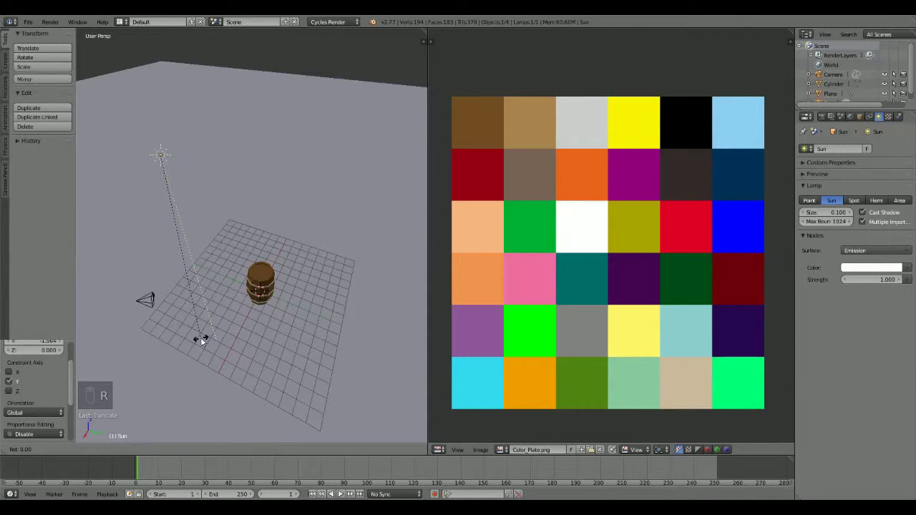
key(x)
click(305, 323)
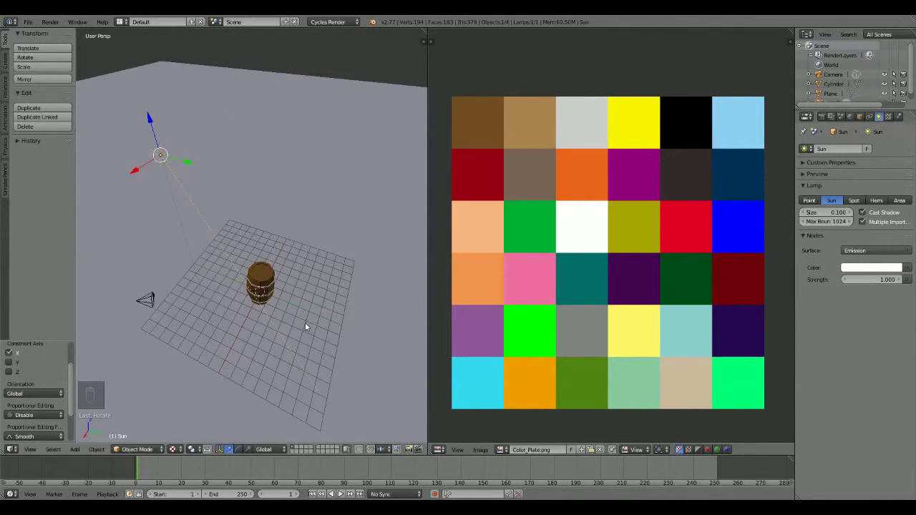
key(r)
key(z)
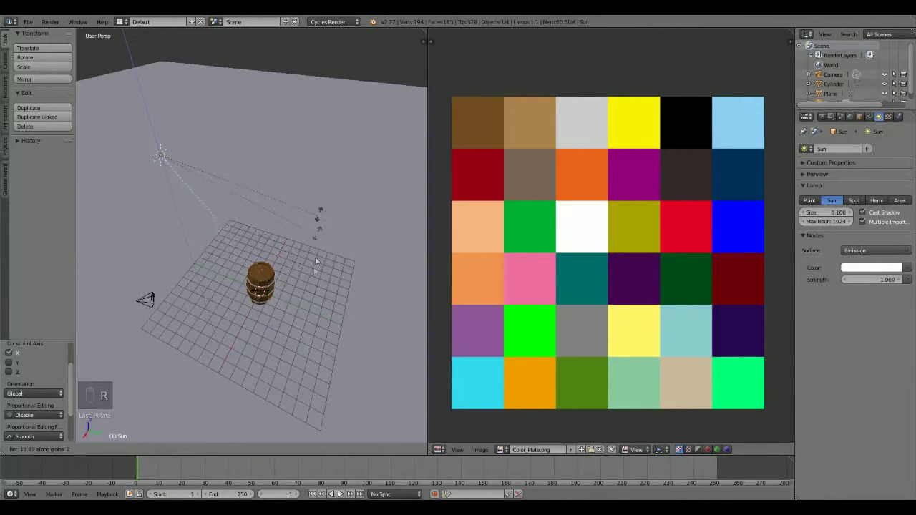
click(249, 351)
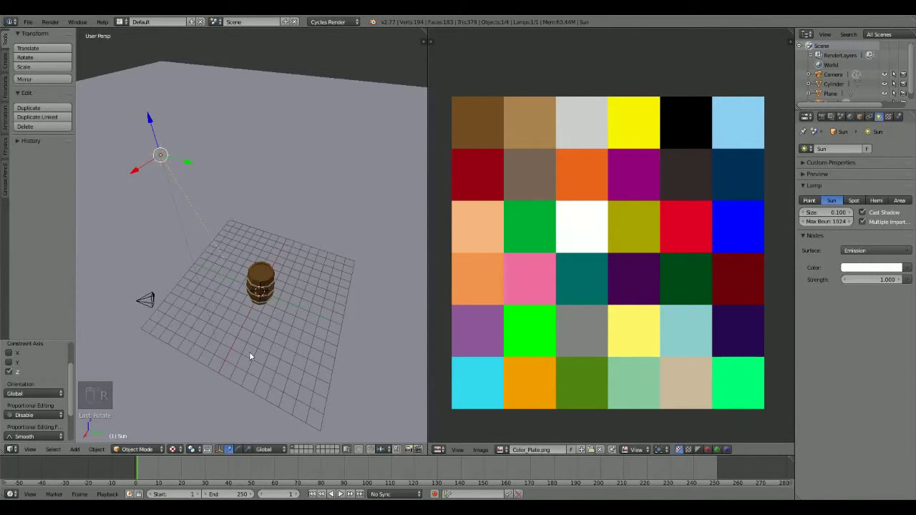
Step: Switch the viewport to the camera view and enable Lock Camera to View
middle_drag(205, 276, 279, 297)
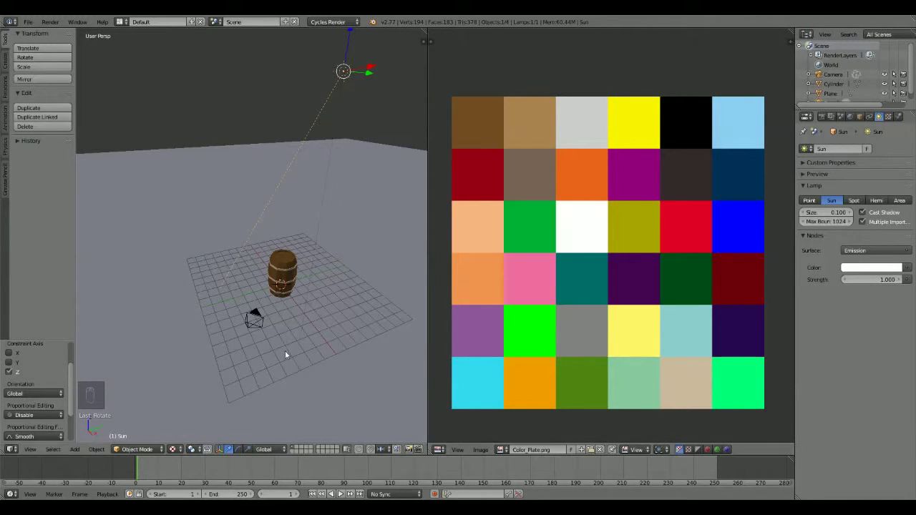
click(30, 449)
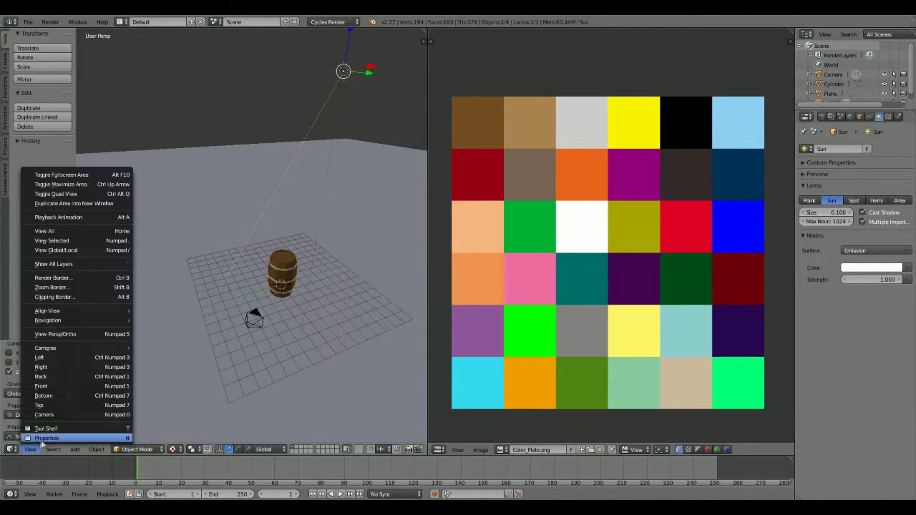
click(57, 422)
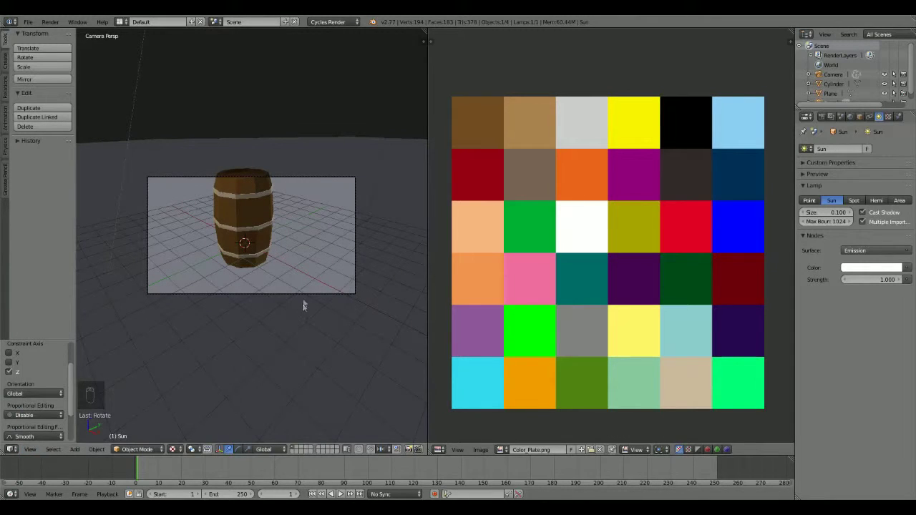
key(n)
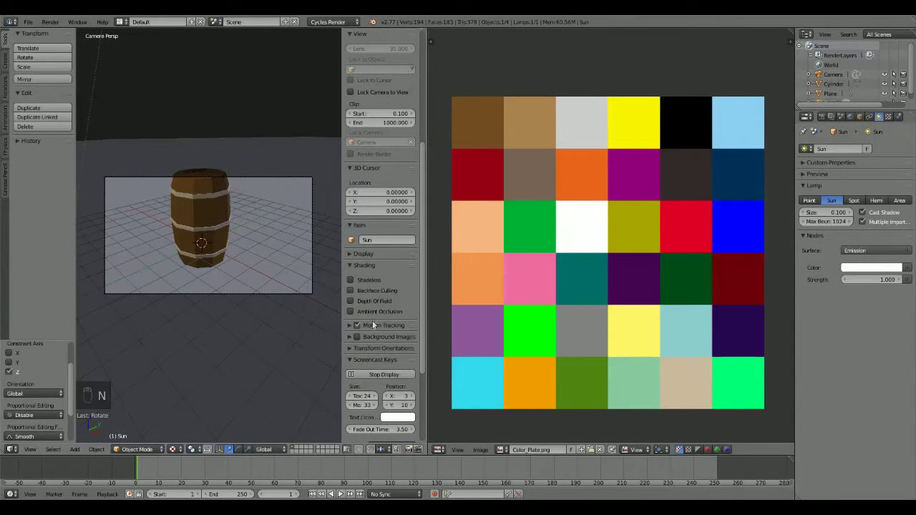
scroll(371, 327, up, 5)
click(366, 187)
key(n)
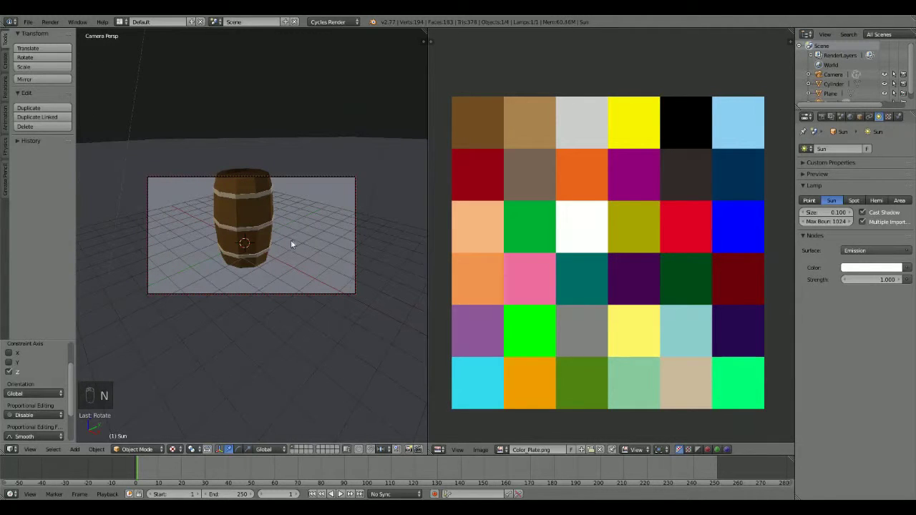
Step: Reposition the locked camera so the whole barrel sits near the centre of the frame at a low angle
middle_drag(274, 208, 265, 236)
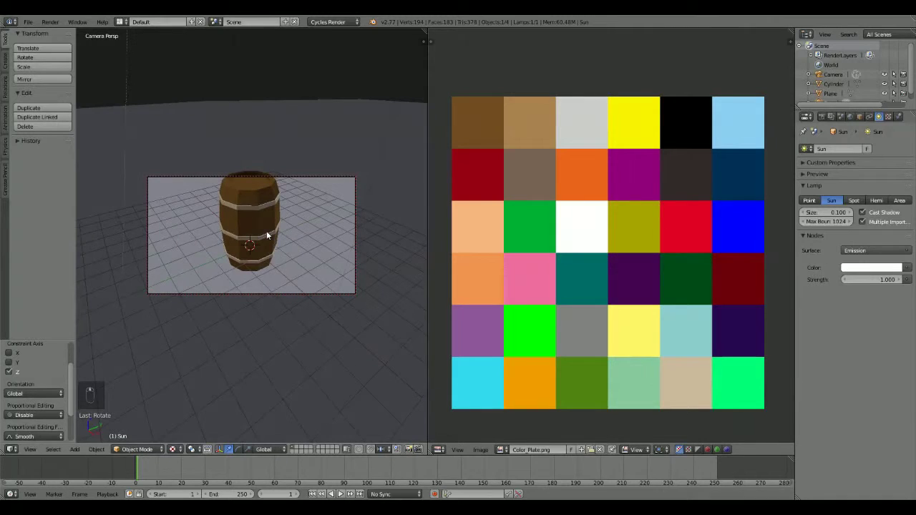
scroll(266, 228, up, 2)
scroll(266, 227, down, 4)
scroll(267, 226, up, 1)
mouse_move(269, 225)
middle_down()
mouse_move(271, 242)
mouse_move(271, 205)
mouse_move(252, 240)
mouse_move(262, 228)
mouse_move(317, 236)
mouse_move(282, 235)
middle_up()
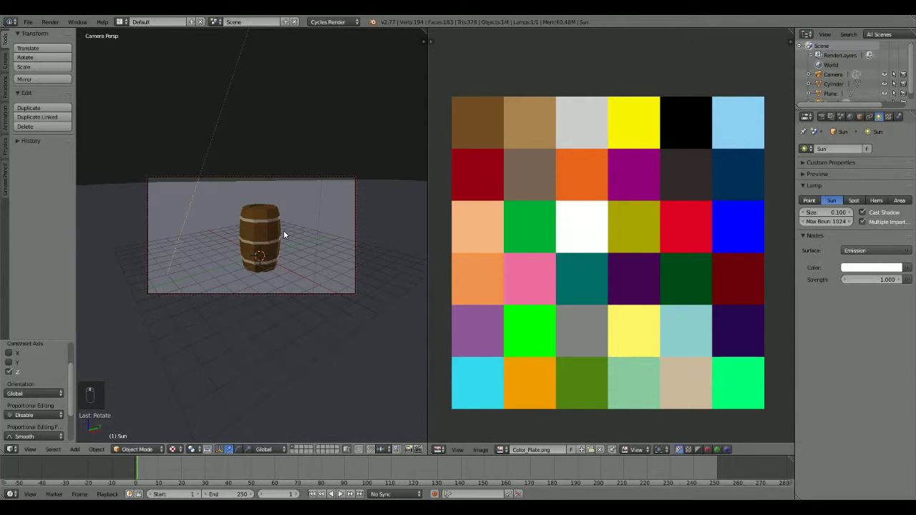
Step: Give the ground plane a new Diffuse BSDF material coloured white, and slightly adjust the camera angle
right_click(335, 242)
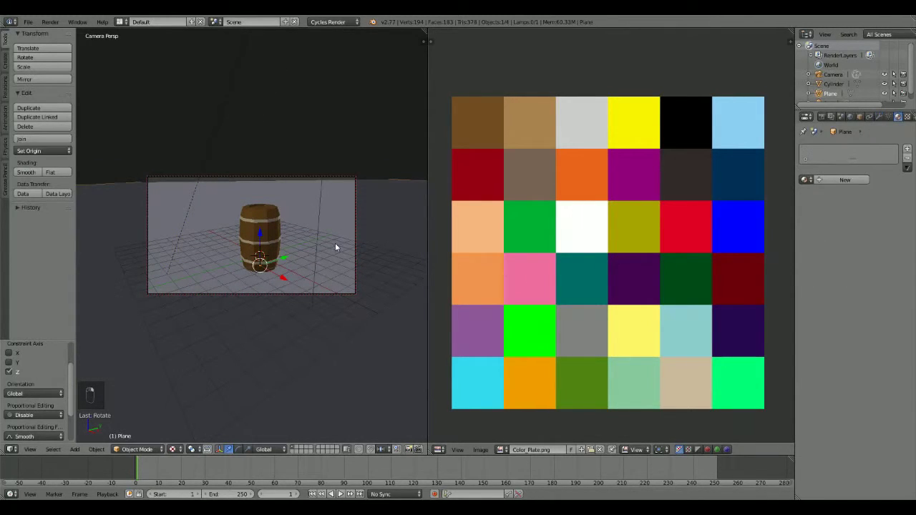
click(844, 179)
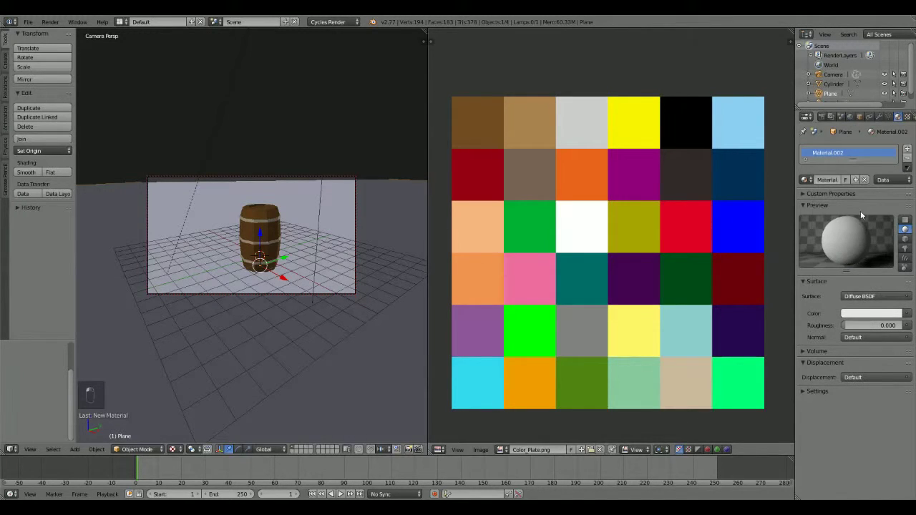
click(860, 309)
click(896, 208)
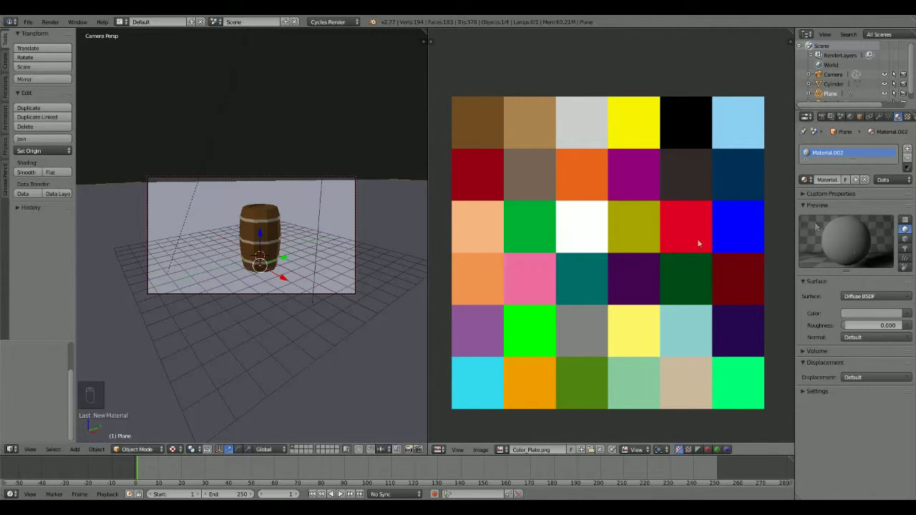
click(872, 315)
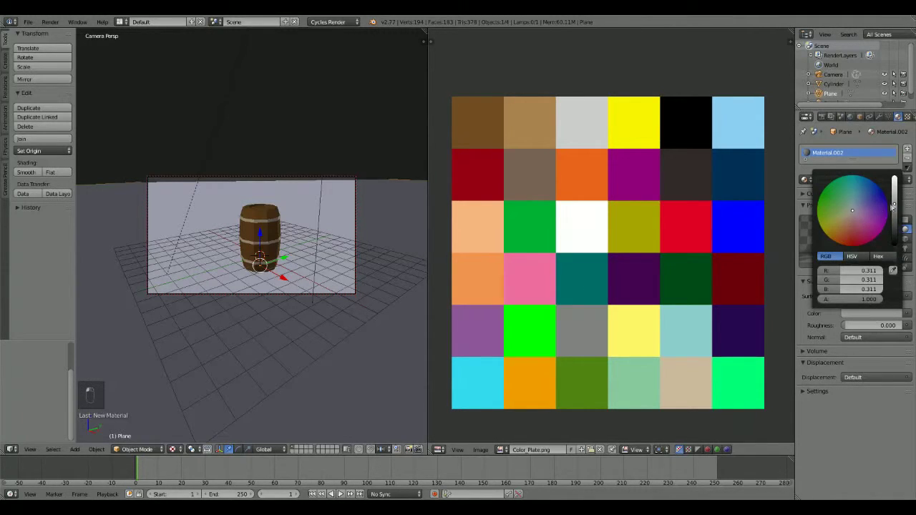
drag(894, 202, 895, 177)
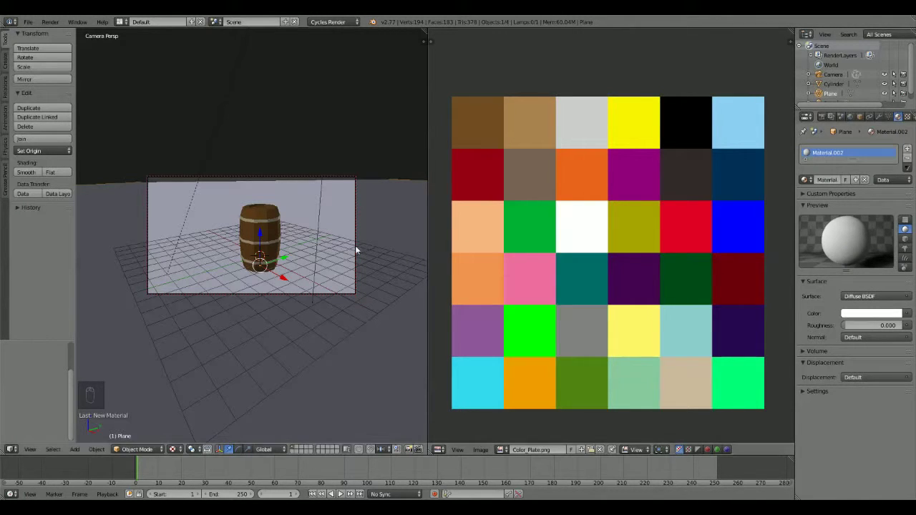
middle_drag(320, 229, 323, 230)
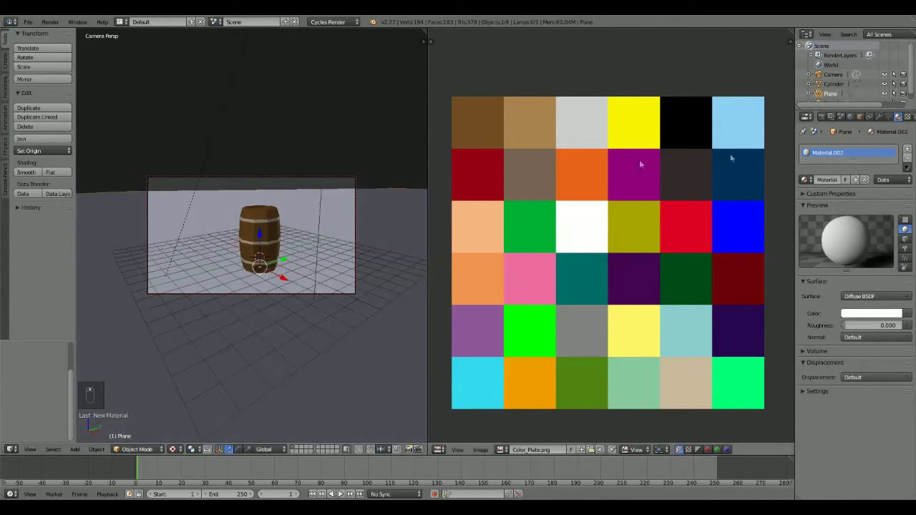
Step: Set the render device to GPU Compute and the render resolution scale to 100%
click(822, 117)
click(845, 196)
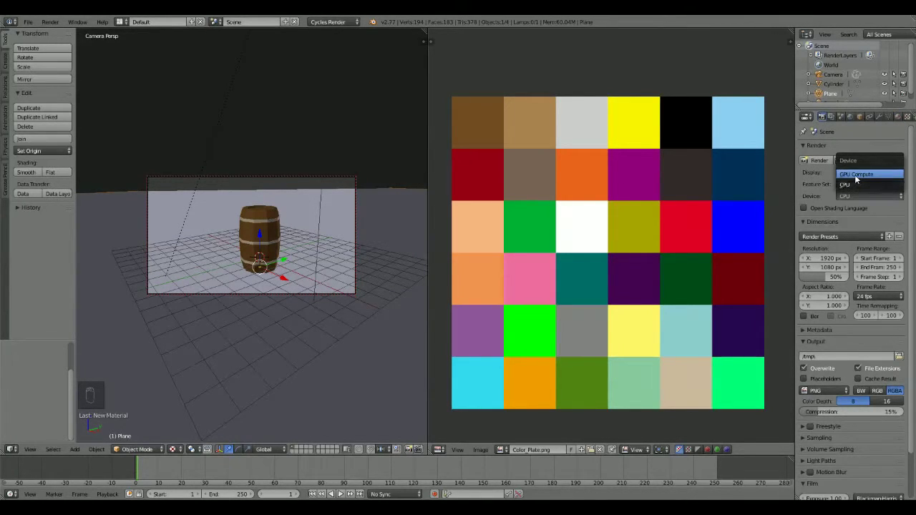
click(856, 176)
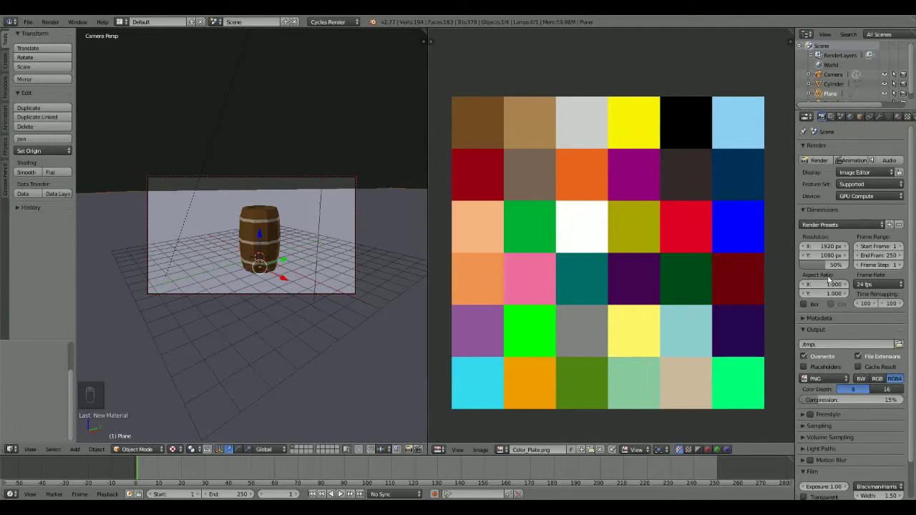
drag(826, 269, 851, 271)
Step: Expand the Sampling settings and check the render and preview sample counts
scroll(852, 300, down, 2)
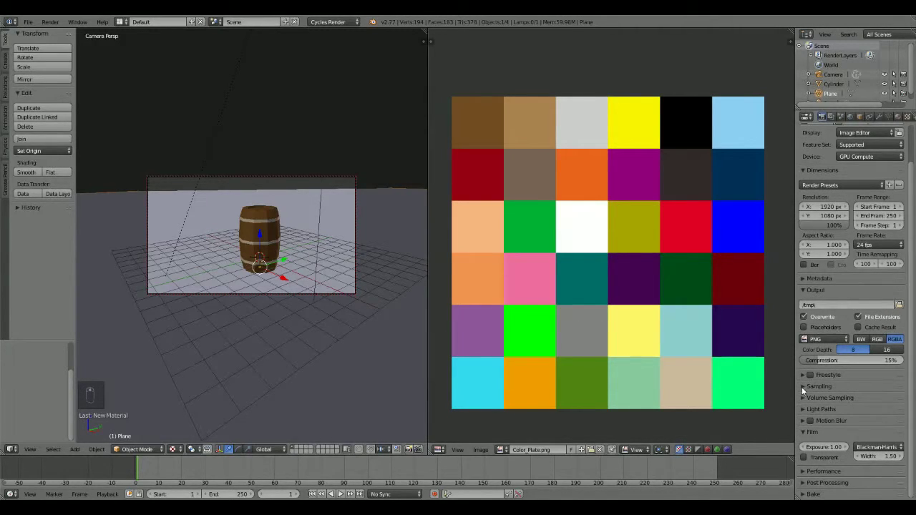
click(802, 387)
scroll(851, 386, down, 3)
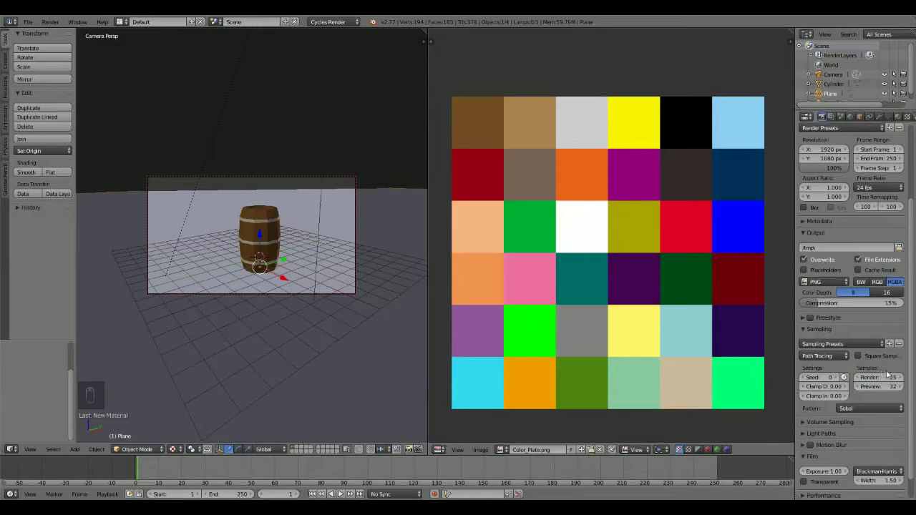
Step: Set the render output format to JPEG with 100% quality
scroll(823, 315, up, 1)
click(822, 301)
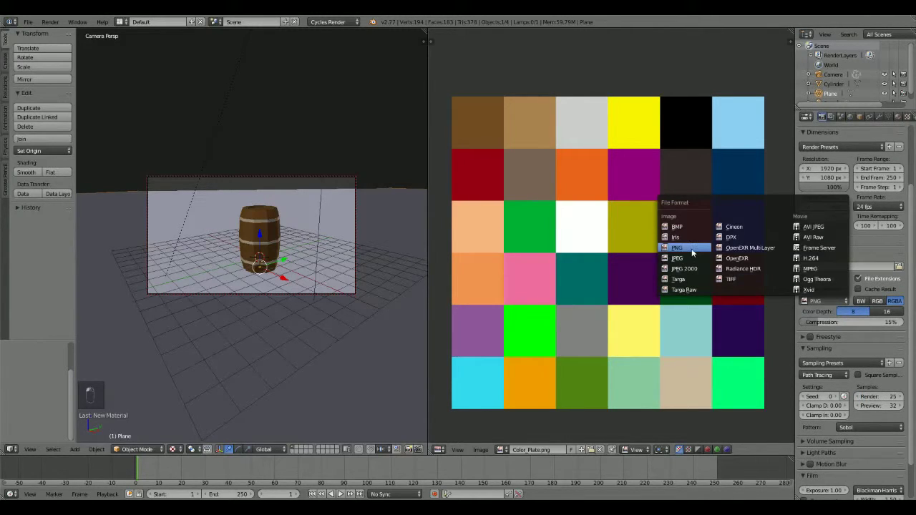
click(692, 252)
mouse_move(826, 323)
mouse_down()
mouse_move(900, 322)
mouse_move(802, 321)
mouse_move(827, 321)
mouse_up()
click(823, 301)
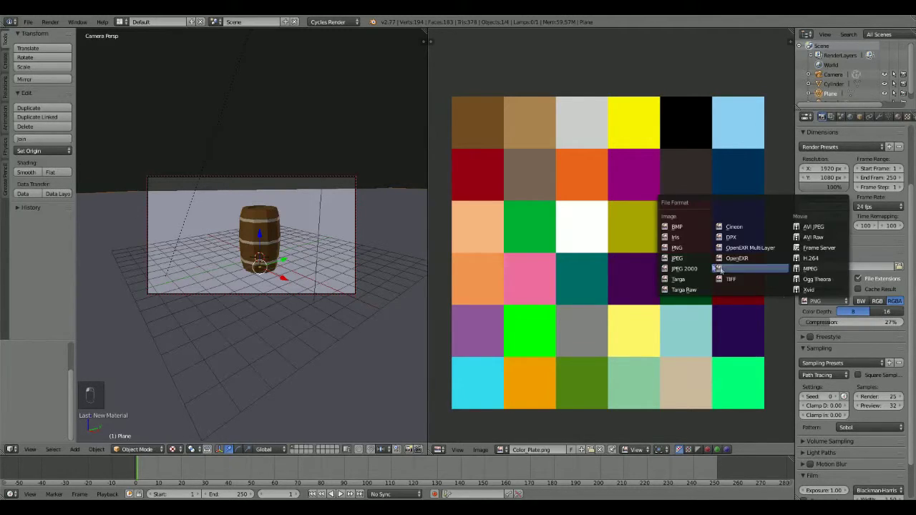
click(686, 259)
click(896, 303)
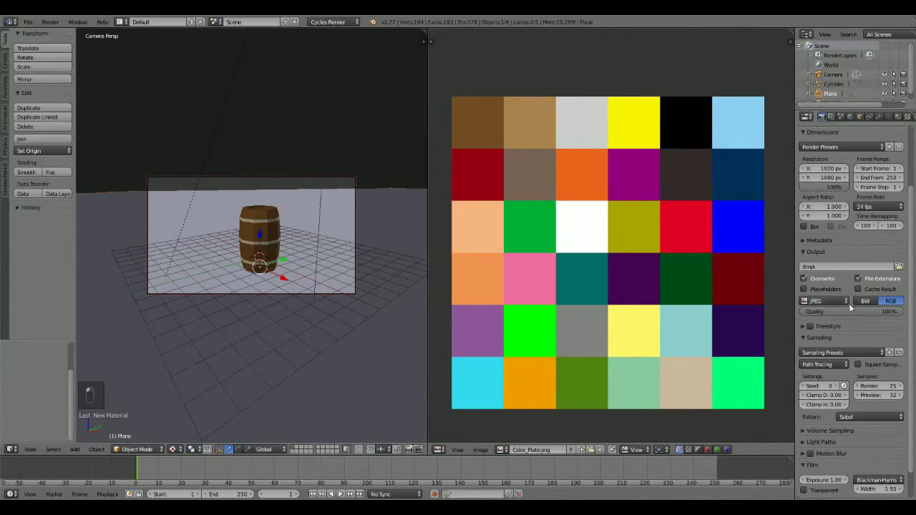
scroll(843, 319, up, 2)
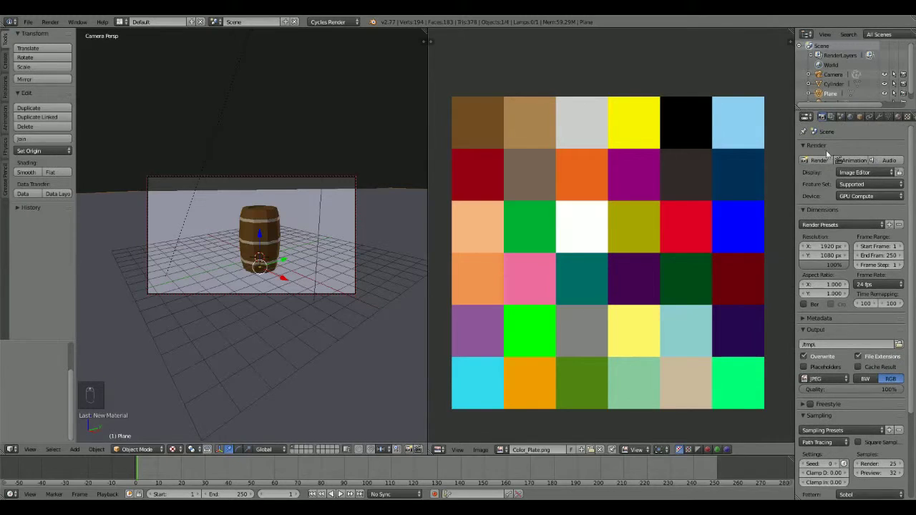
Step: Render a still image of the barrel scene from the camera and watch the barrel and its shadow render
click(817, 160)
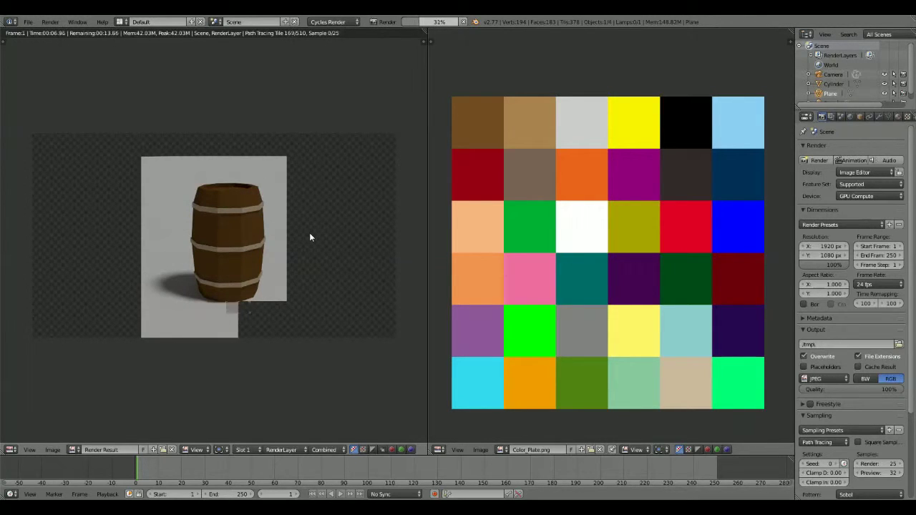
scroll(309, 236, up, 3)
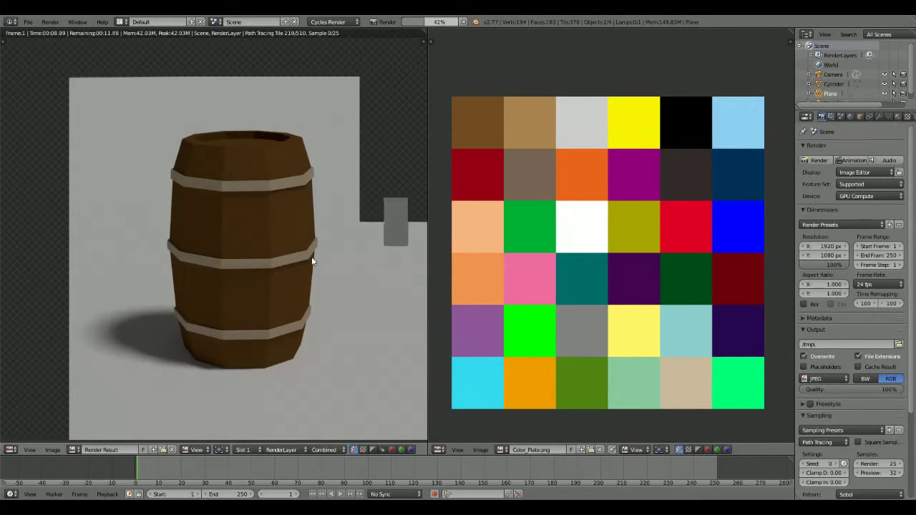
scroll(188, 258, down, 2)
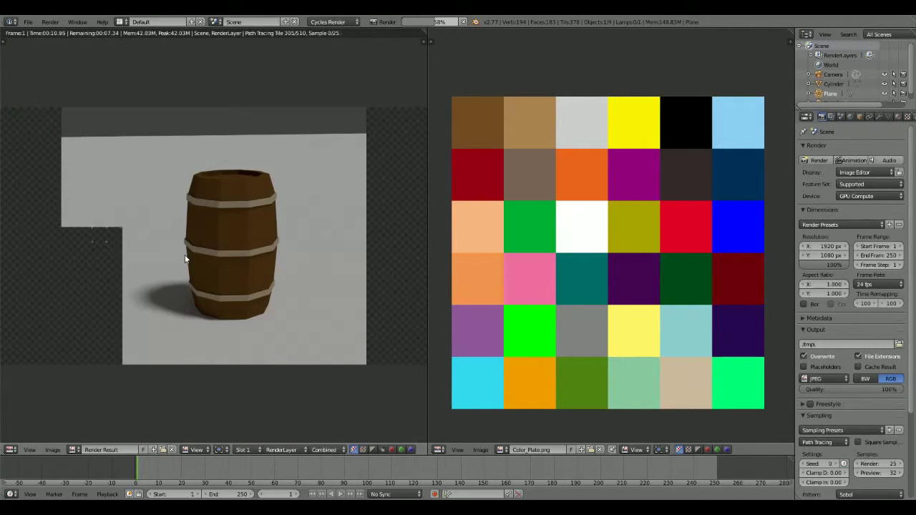
scroll(194, 255, down, 1)
scroll(206, 252, up, 1)
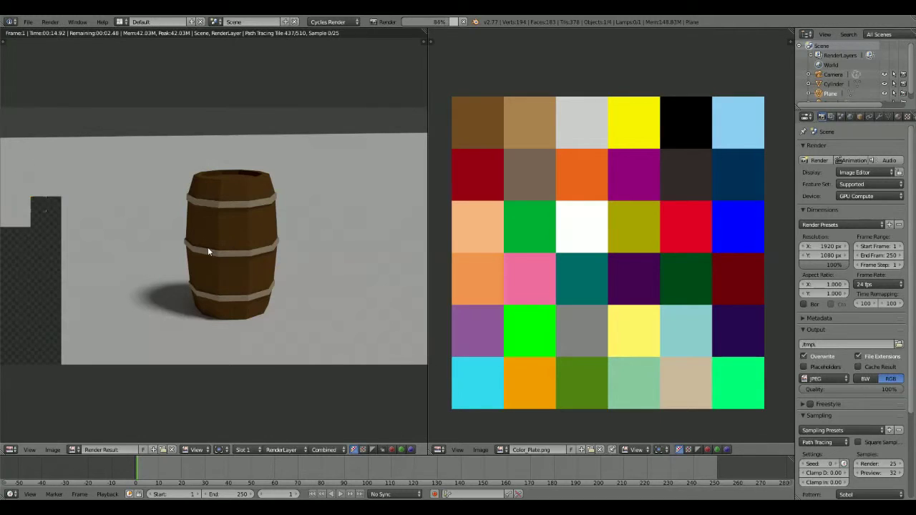
scroll(237, 233, down, 1)
scroll(231, 257, up, 3)
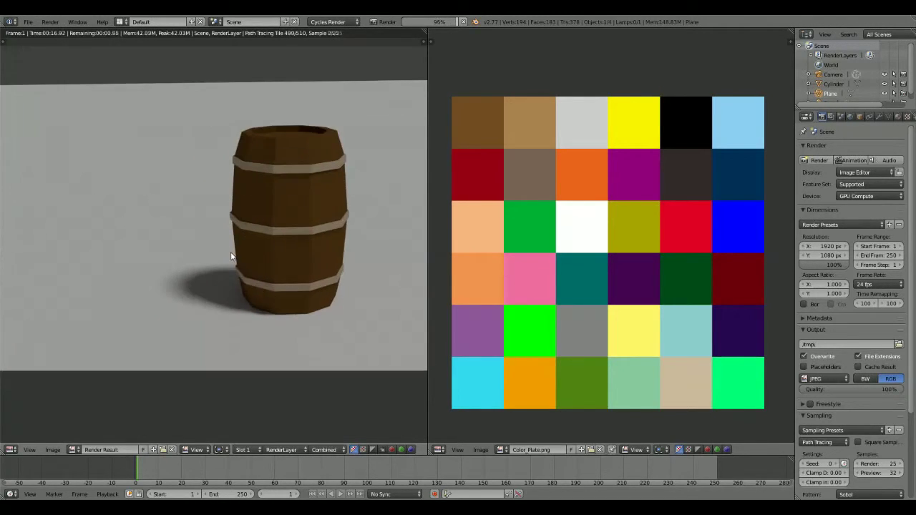
Step: Examine the finished render up close around the barrel's side, metal bands and ground shadow, and return to the full image
scroll(231, 258, up, 5)
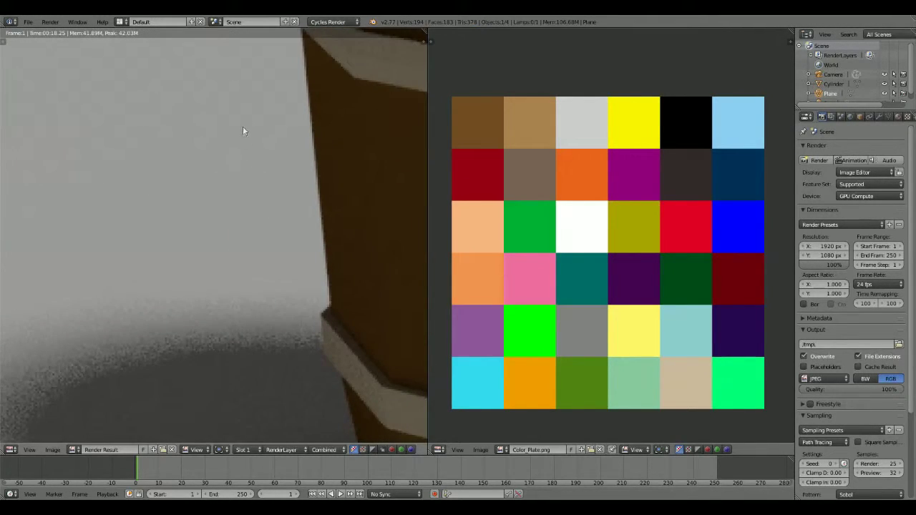
scroll(347, 249, down, 5)
middle_drag(339, 241, 249, 247)
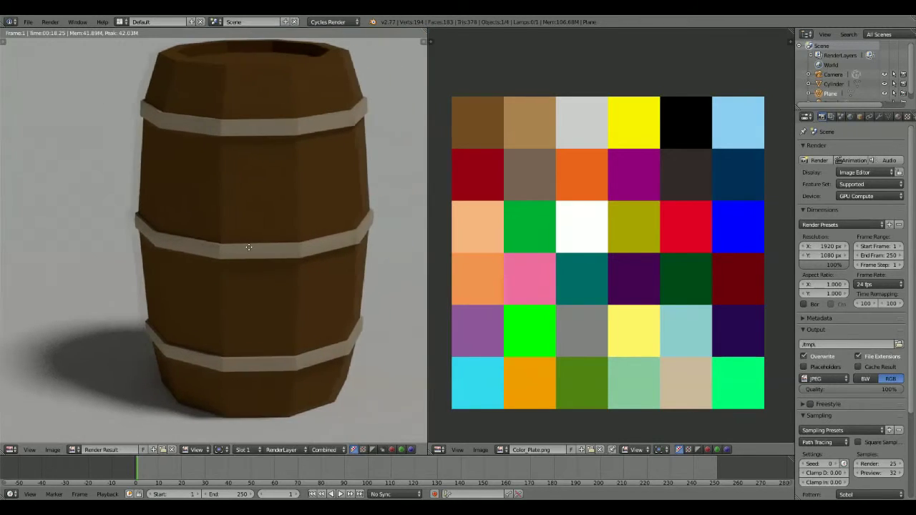
scroll(261, 236, down, 3)
scroll(300, 205, down, 2)
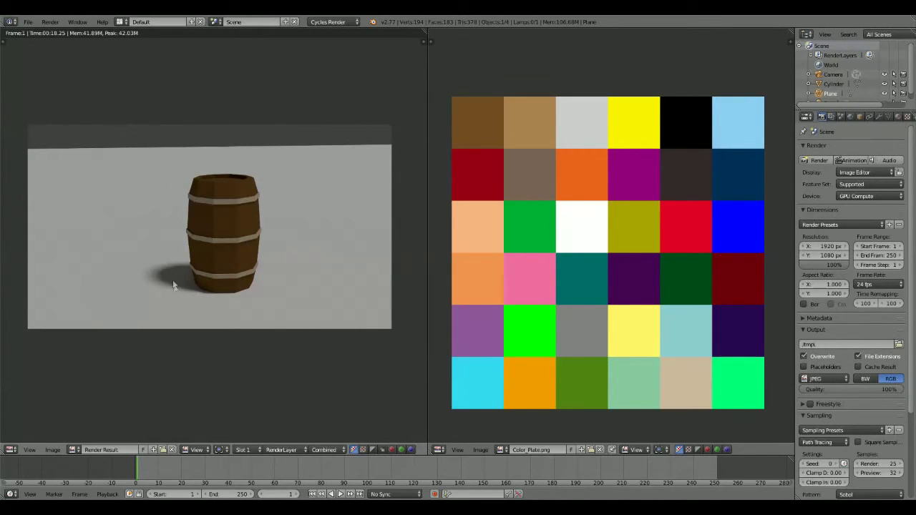
Step: Check the Save As Image file browser for the render result and return without saving
click(60, 449)
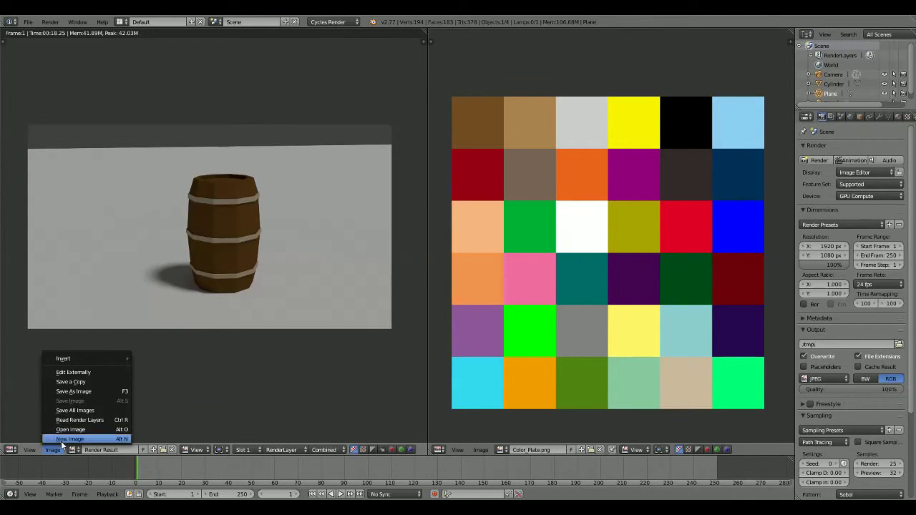
click(88, 391)
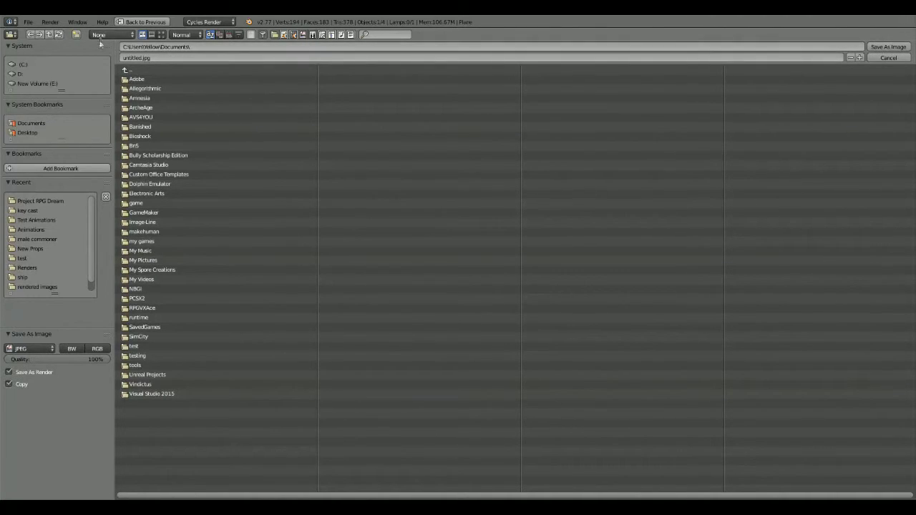
click(132, 23)
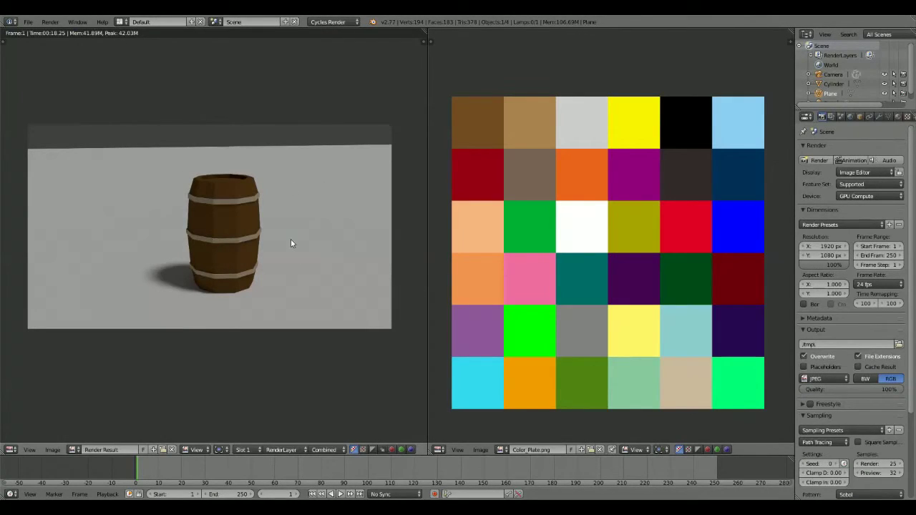